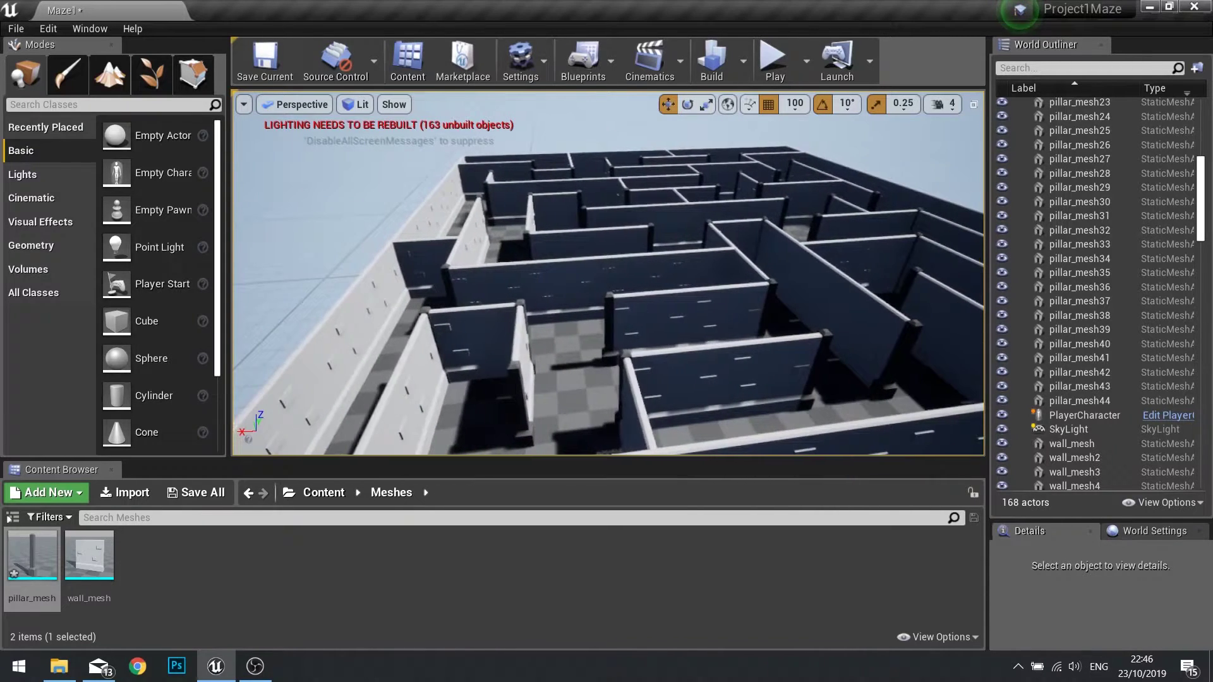
Step: Open the lambert1 material from the project's Materials folder for editing
{"action": "left_click", "coordinate": [341, 494]}
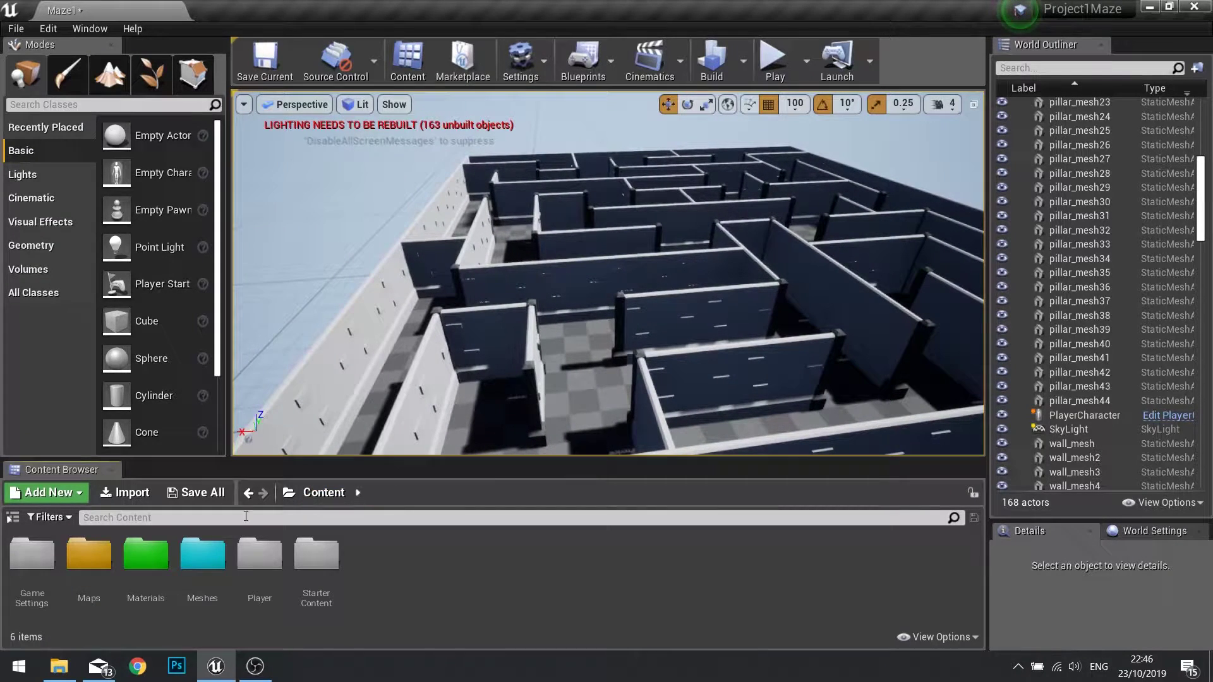
{"action": "double_click", "coordinate": [161, 569]}
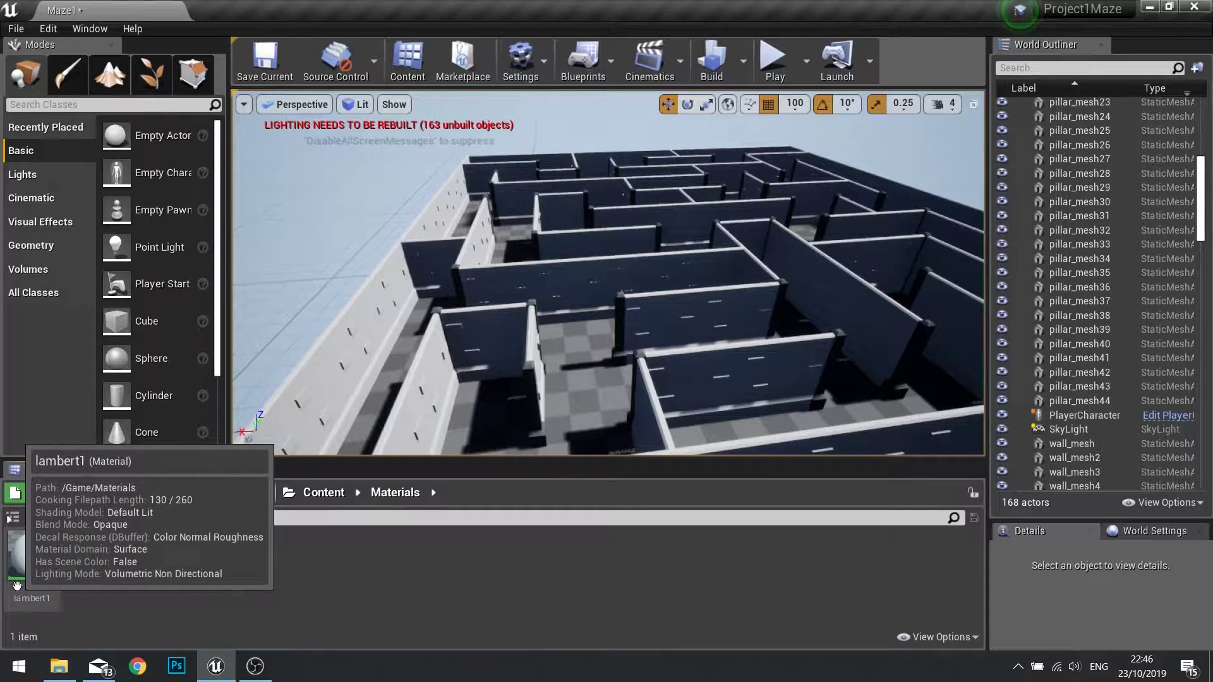
{"action": "left_click", "coordinate": [30, 556]}
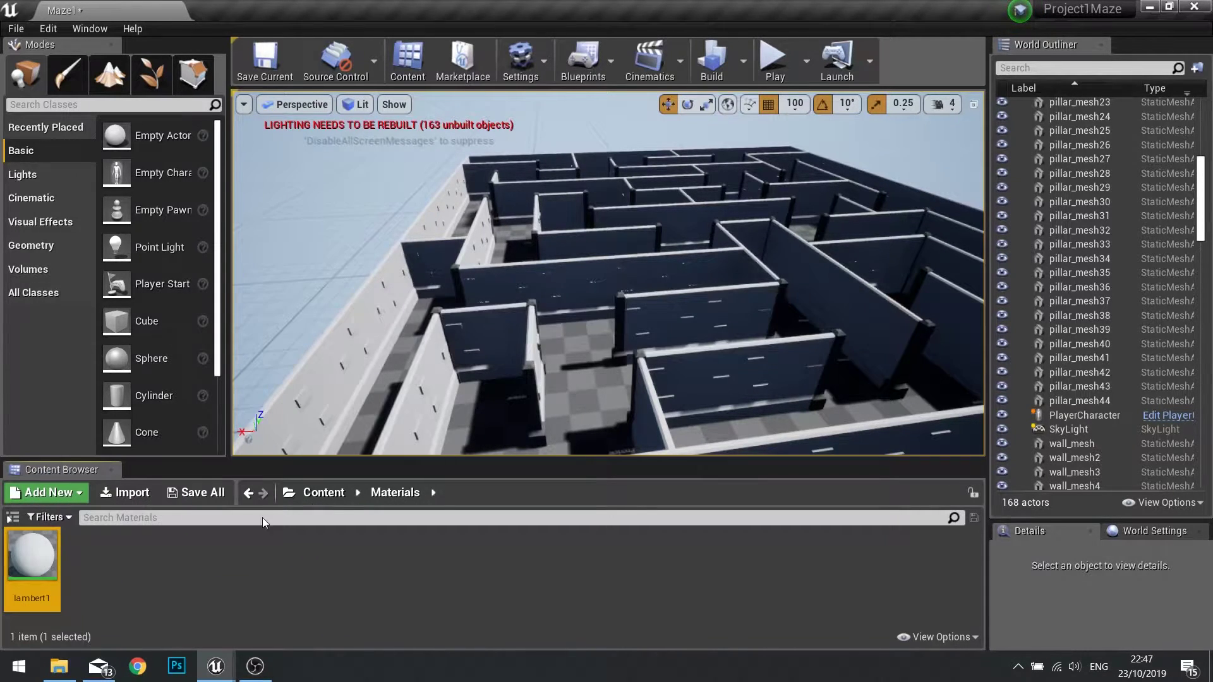
{"action": "key", "text": "Return"}
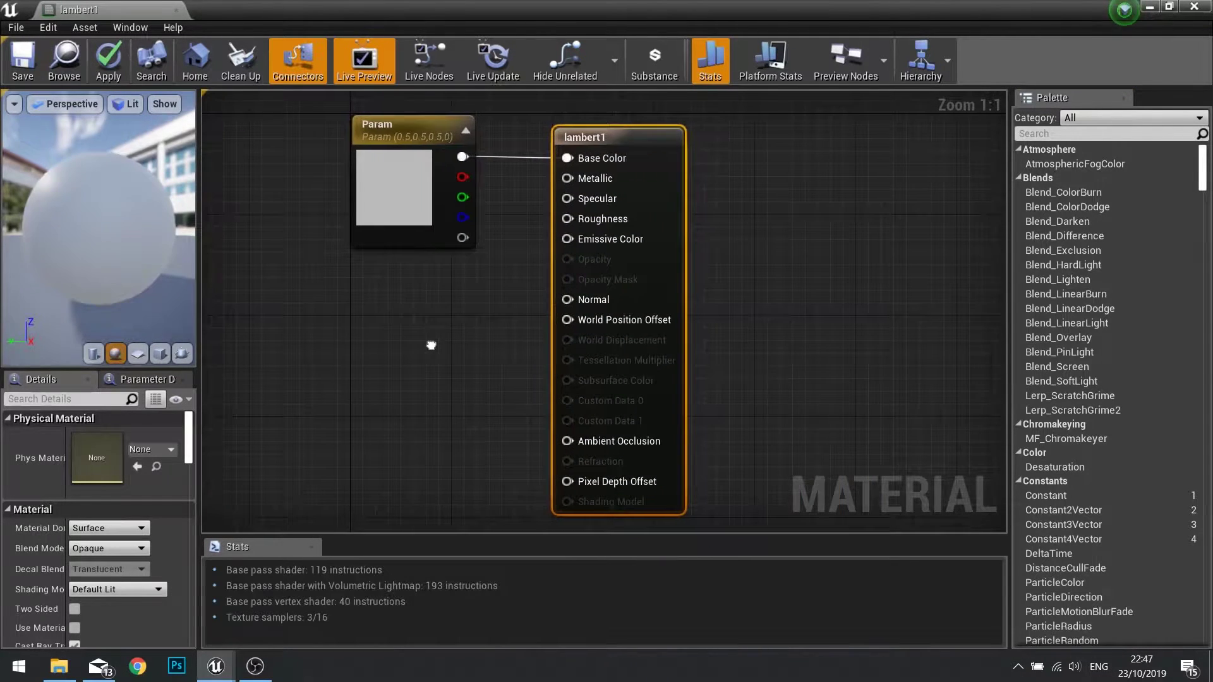
{"action": "scroll", "coordinate": [431, 345], "scroll_direction": "down", "scroll_amount": 2}
{"action": "right_click_drag", "start_coordinate": [407, 355], "coordinate": [464, 340]}
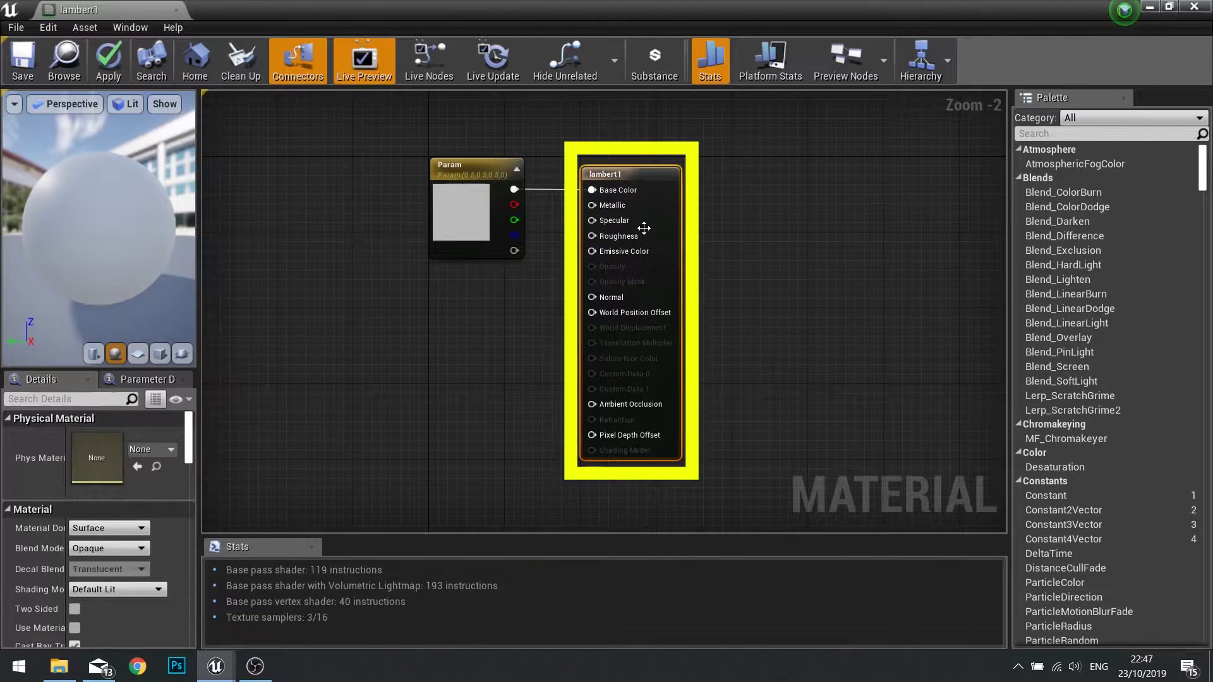
Step: Examine the Param node's properties, the palette of available material nodes and the graph's searchable node list
{"action": "left_click_drag", "start_coordinate": [732, 505], "coordinate": [732, 506]}
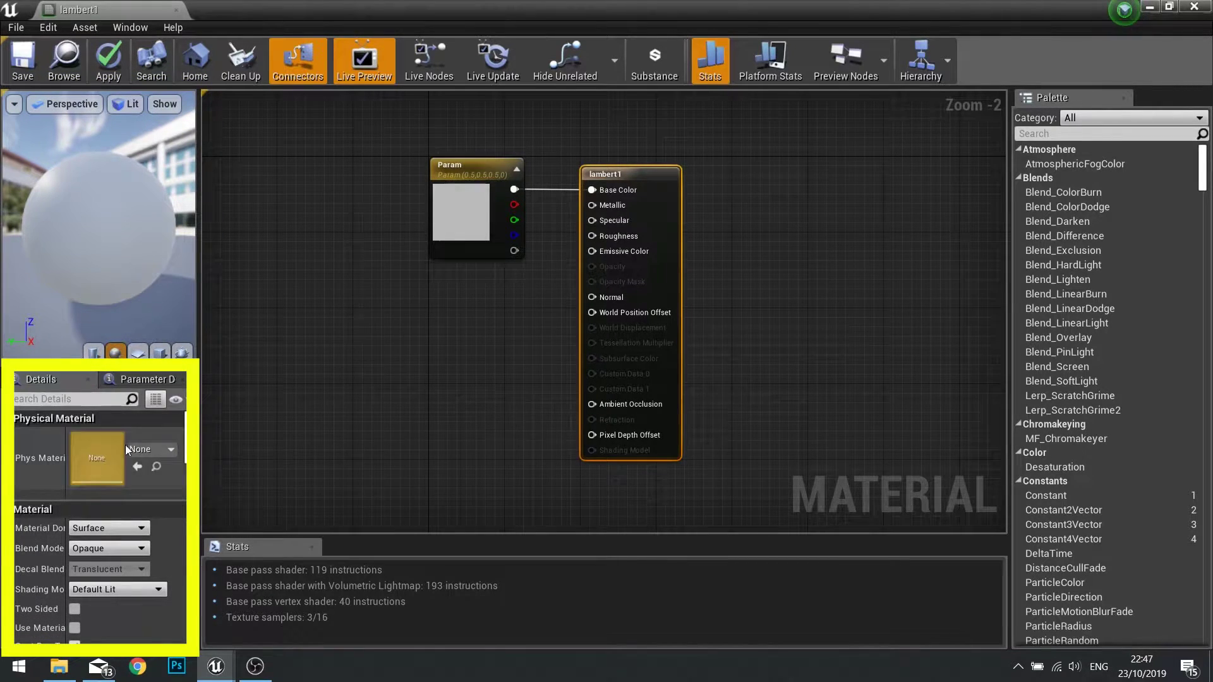
{"action": "left_click", "coordinate": [458, 206]}
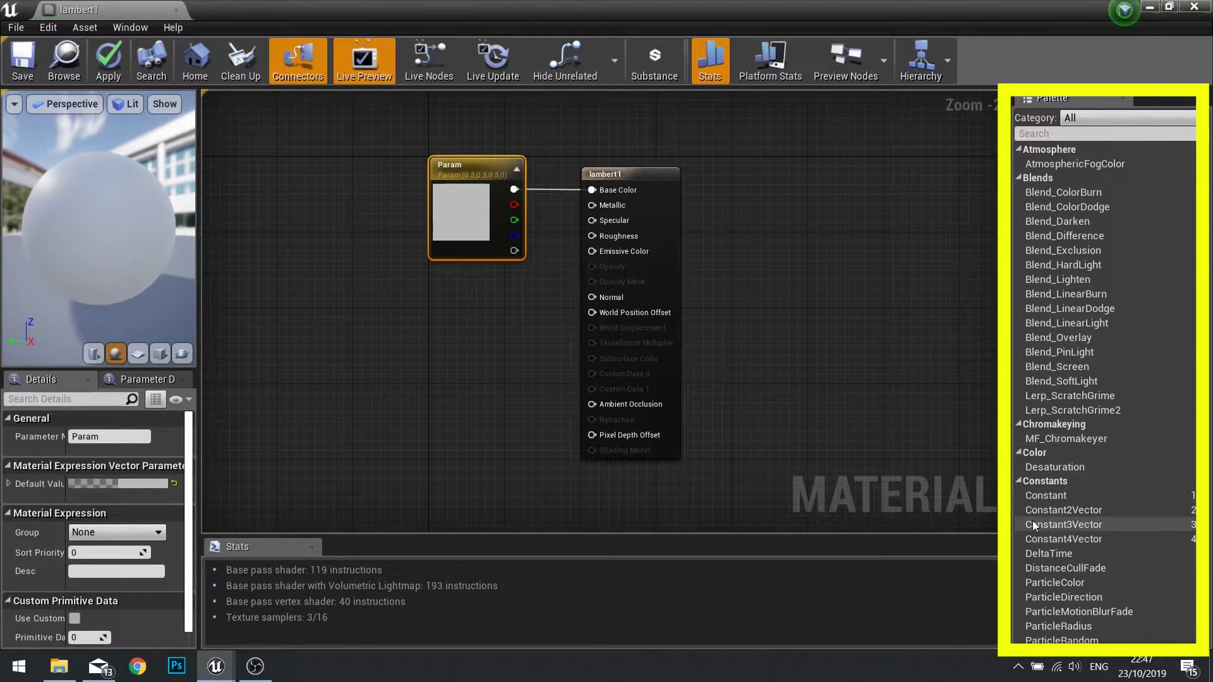
{"action": "scroll", "coordinate": [1038, 521], "scroll_direction": "down", "scroll_amount": 5}
{"action": "scroll", "coordinate": [1065, 511], "scroll_direction": "up", "scroll_amount": 4}
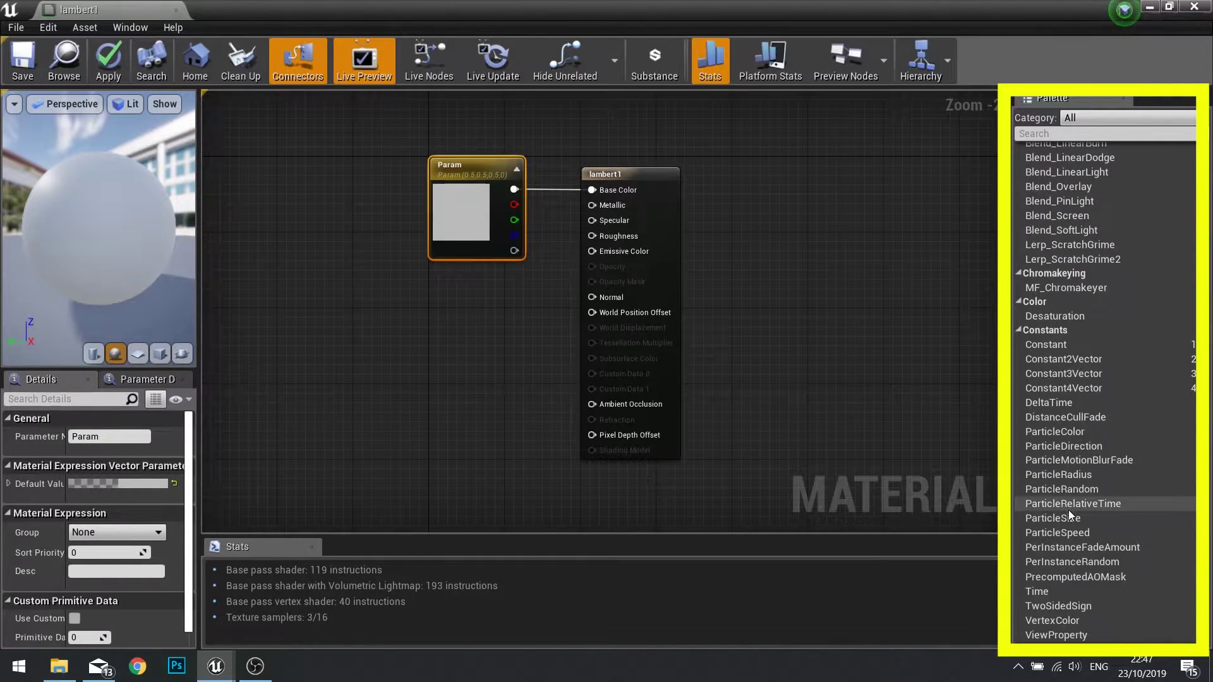
{"action": "right_click", "coordinate": [451, 328]}
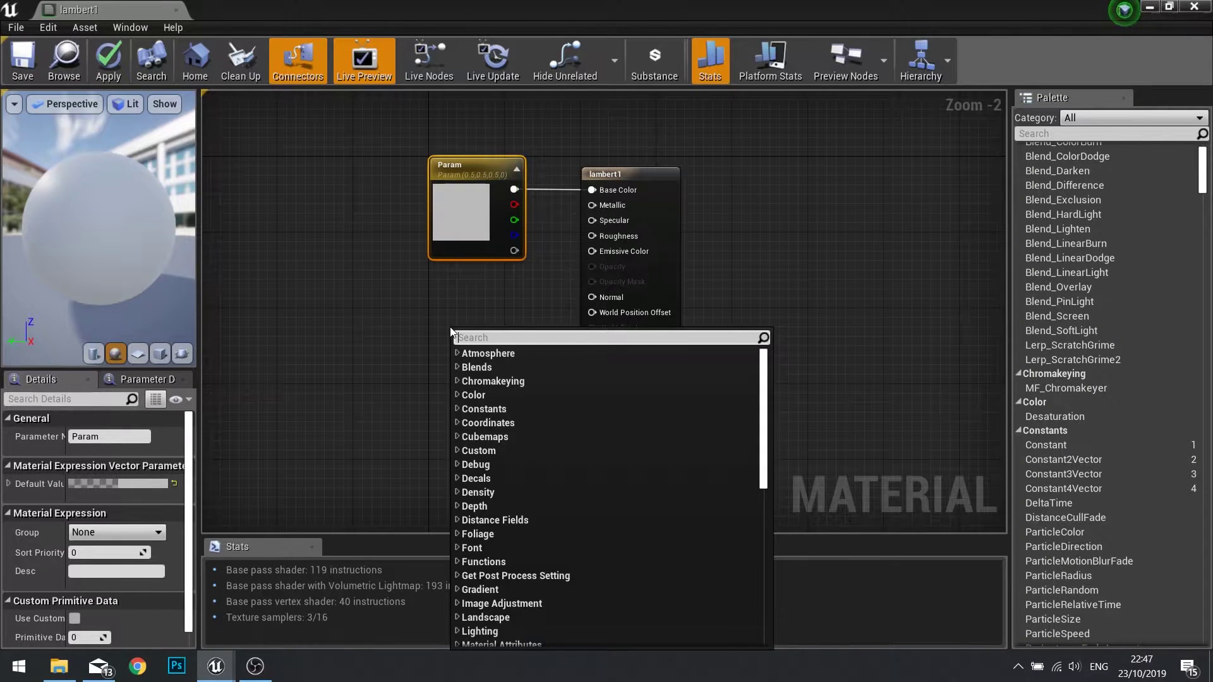
{"action": "left_click", "coordinate": [318, 434]}
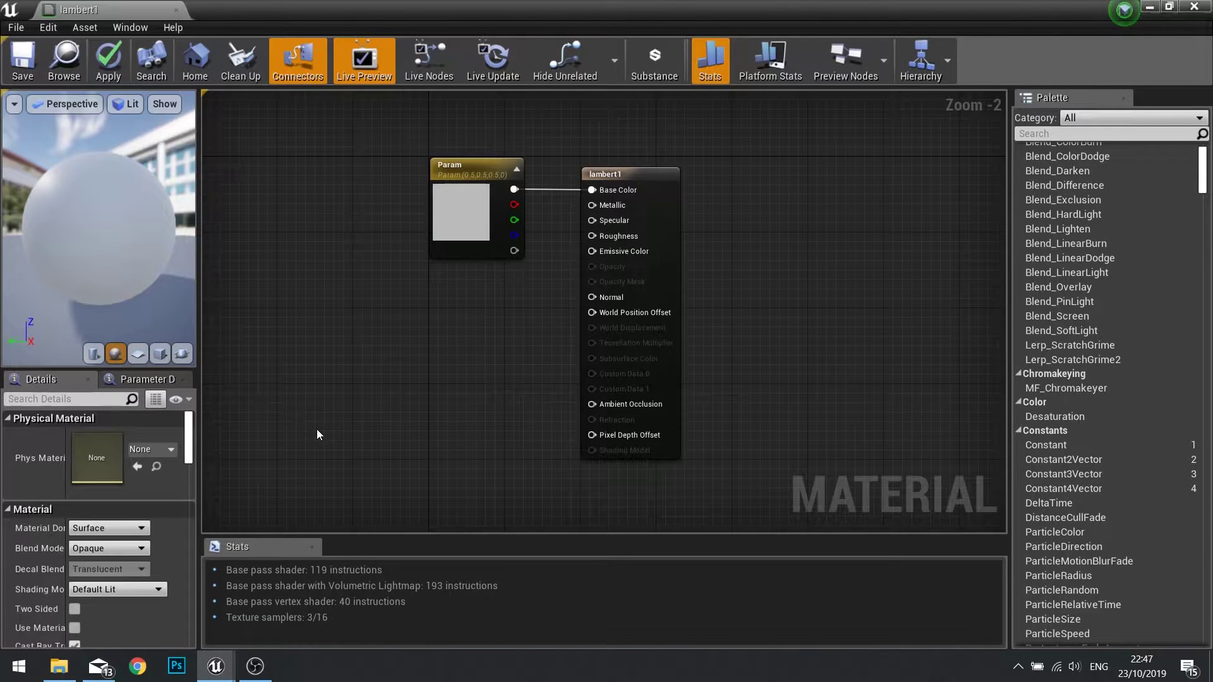
{"action": "right_click_drag", "start_coordinate": [387, 321], "coordinate": [494, 321]}
{"action": "right_click_drag", "start_coordinate": [544, 281], "coordinate": [599, 321]}
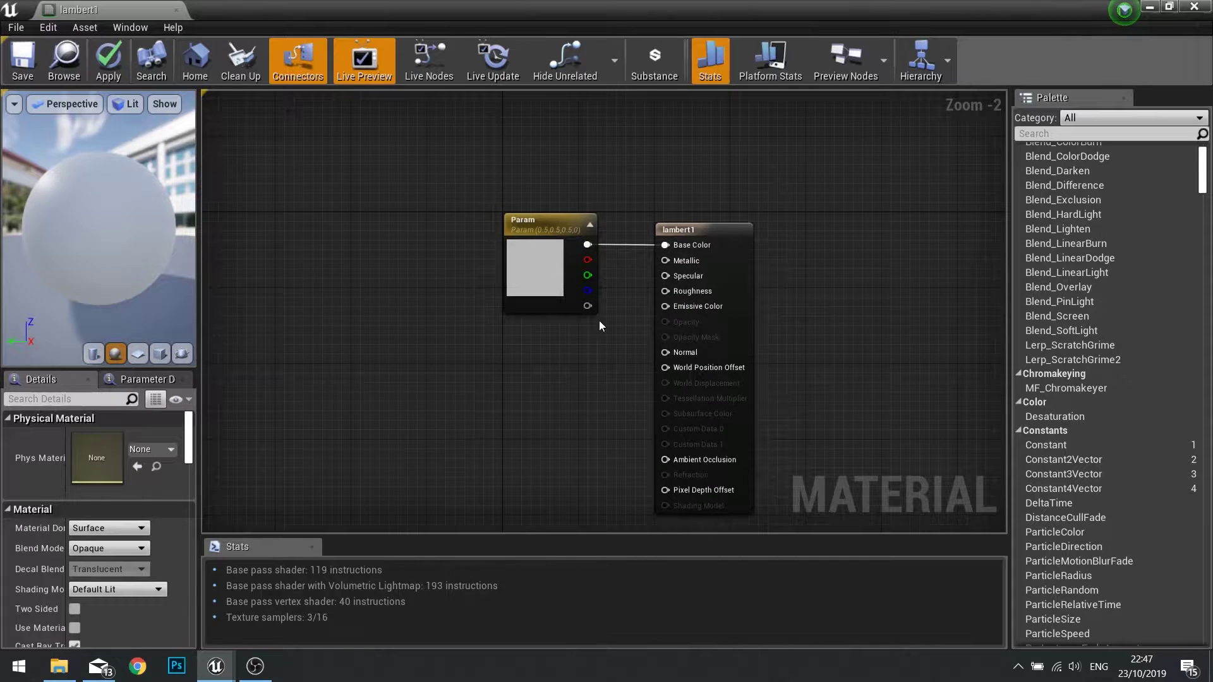
Step: Move the Param node farther from the lambert1 node and apply a pale beige default colour, hex sRGB D6CBA600
{"action": "left_click_drag", "start_coordinate": [626, 196], "coordinate": [767, 505]}
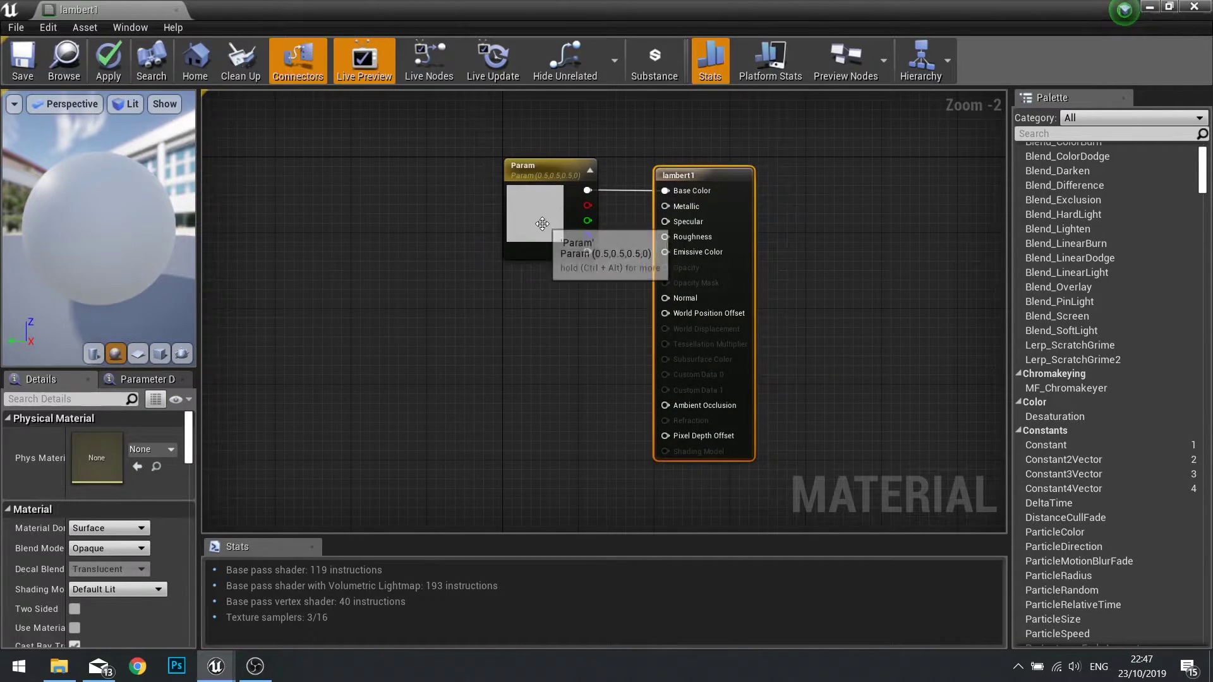
{"action": "left_click_drag", "start_coordinate": [537, 204], "coordinate": [500, 172]}
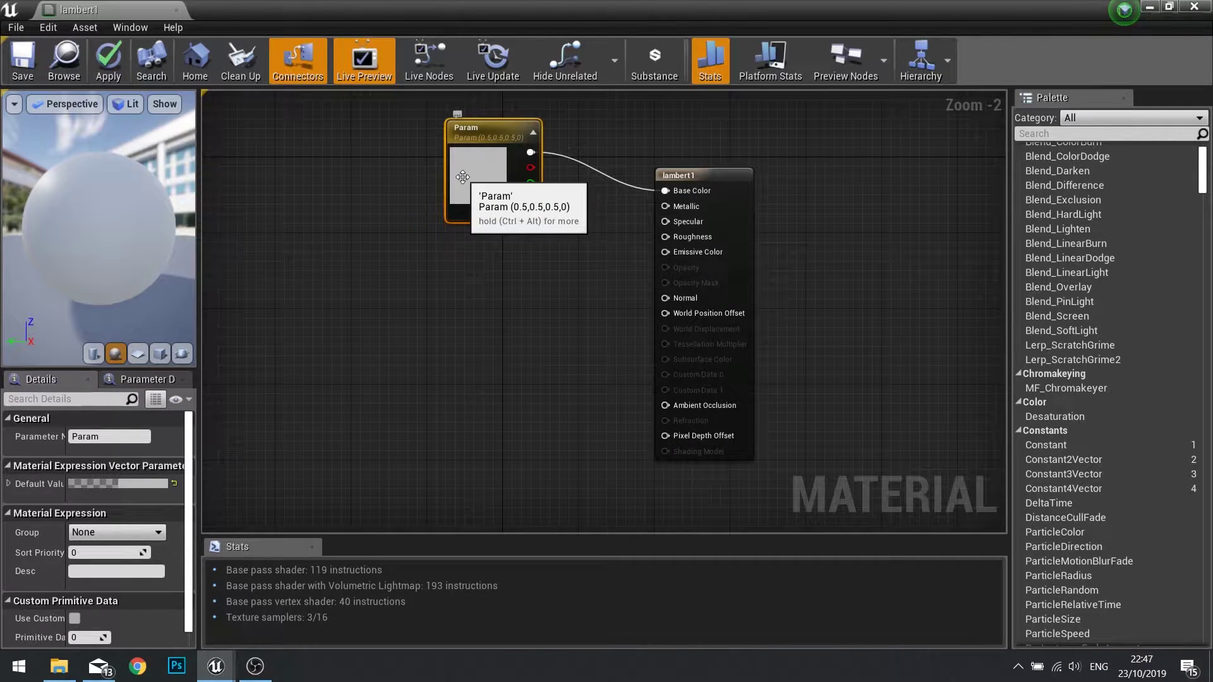
{"action": "left_click", "coordinate": [135, 484]}
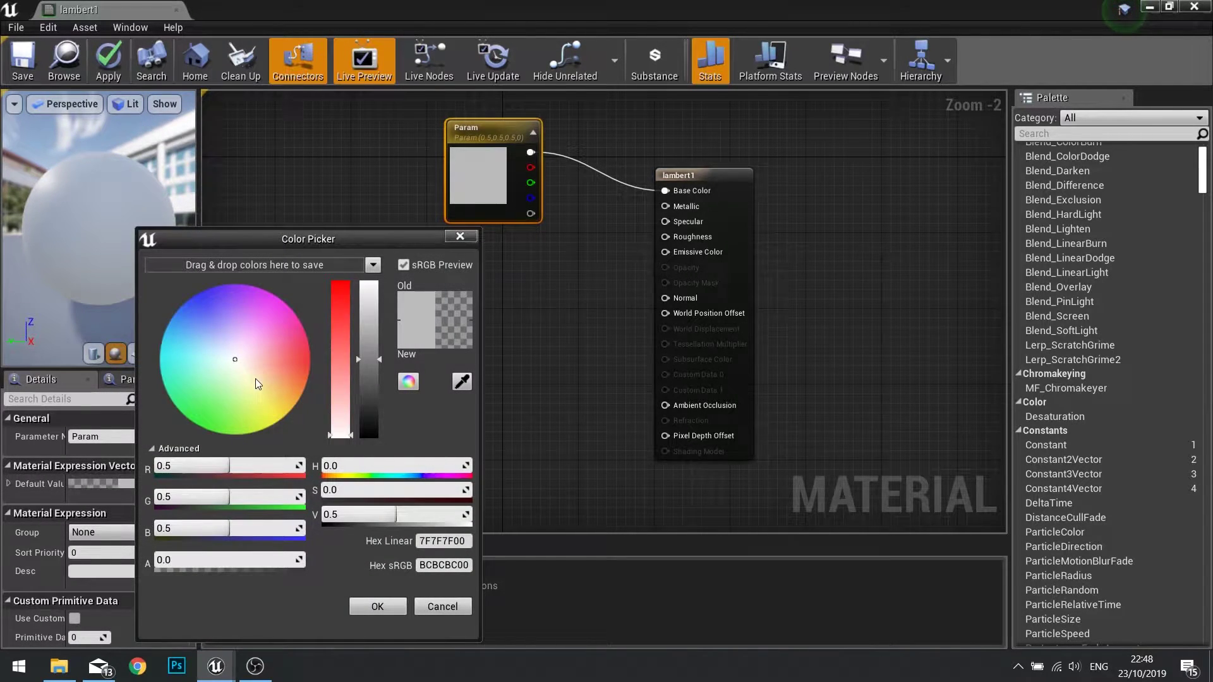
{"action": "left_click_drag", "start_coordinate": [255, 378], "coordinate": [269, 381]}
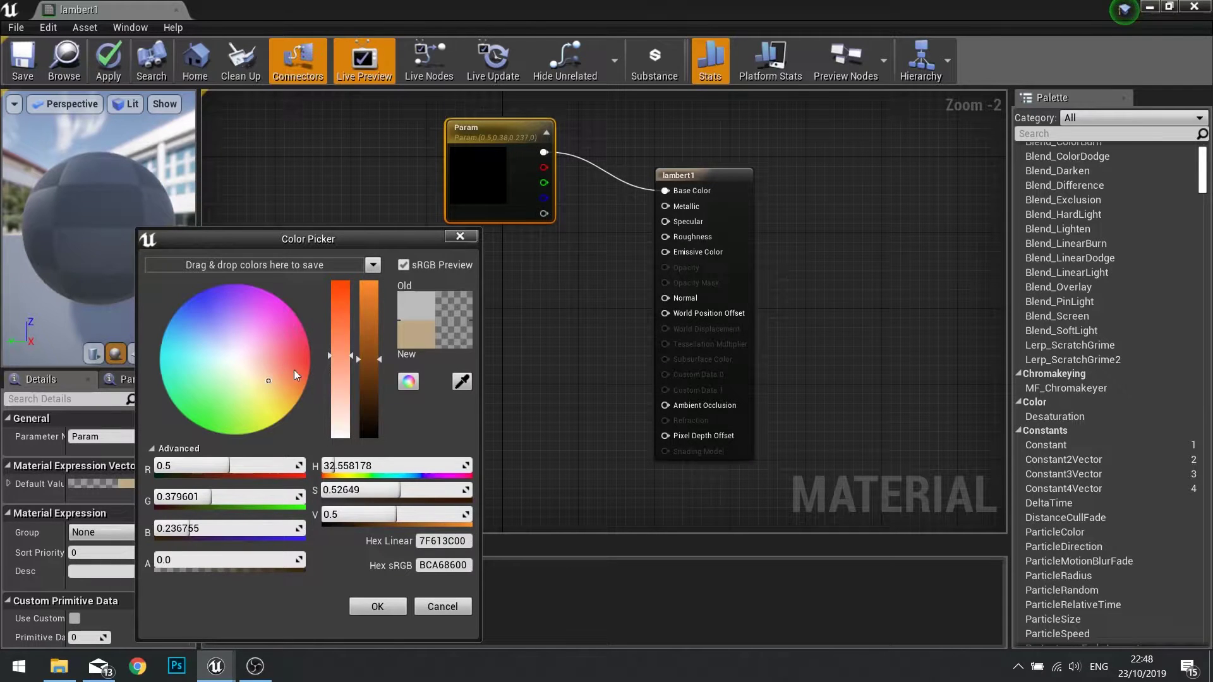
{"action": "left_click", "coordinate": [259, 383]}
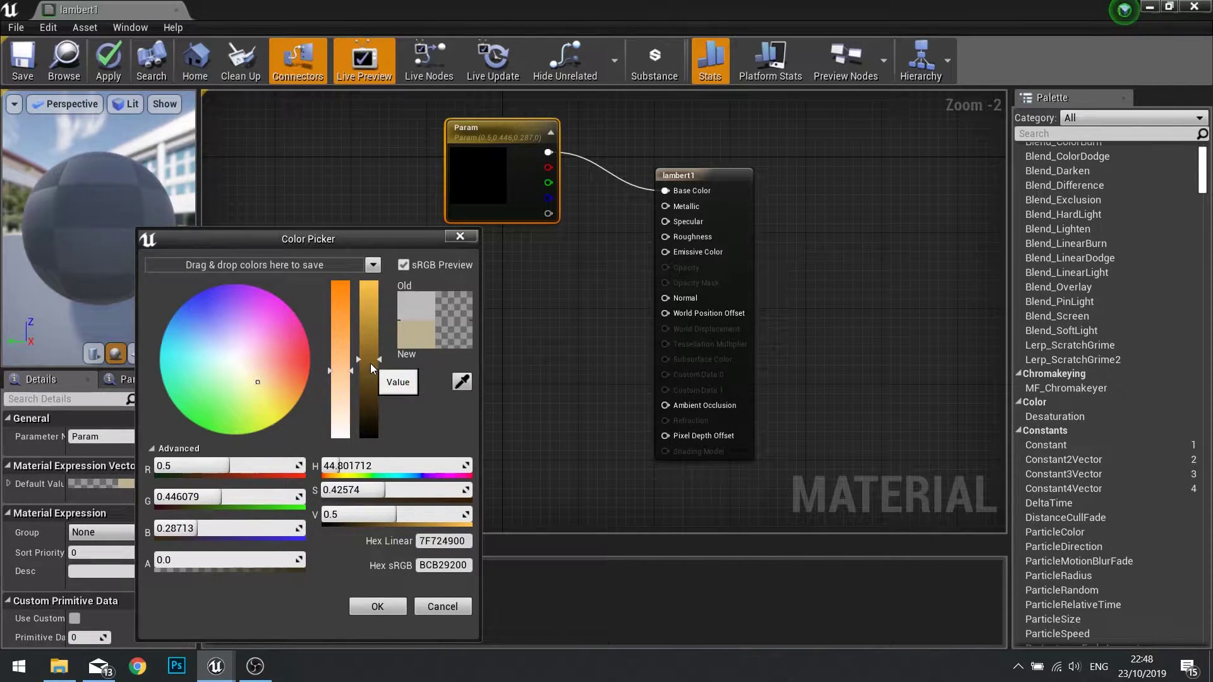
{"action": "left_click_drag", "start_coordinate": [366, 359], "coordinate": [367, 322]}
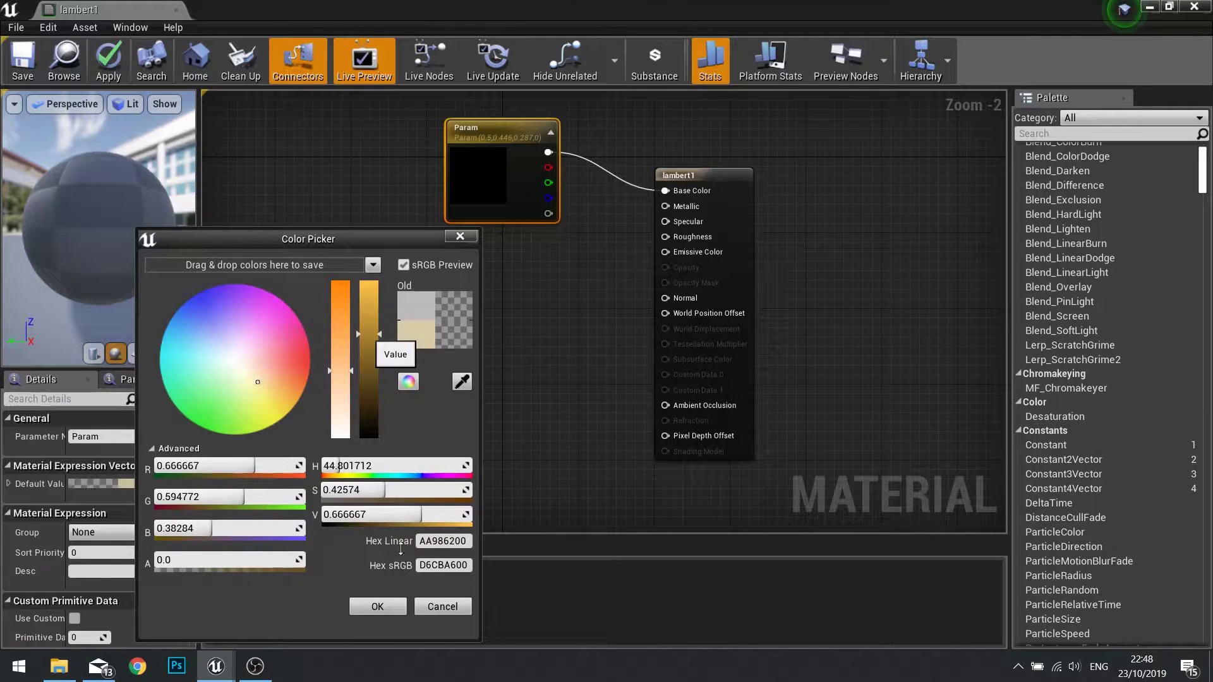
{"action": "left_click", "coordinate": [393, 608]}
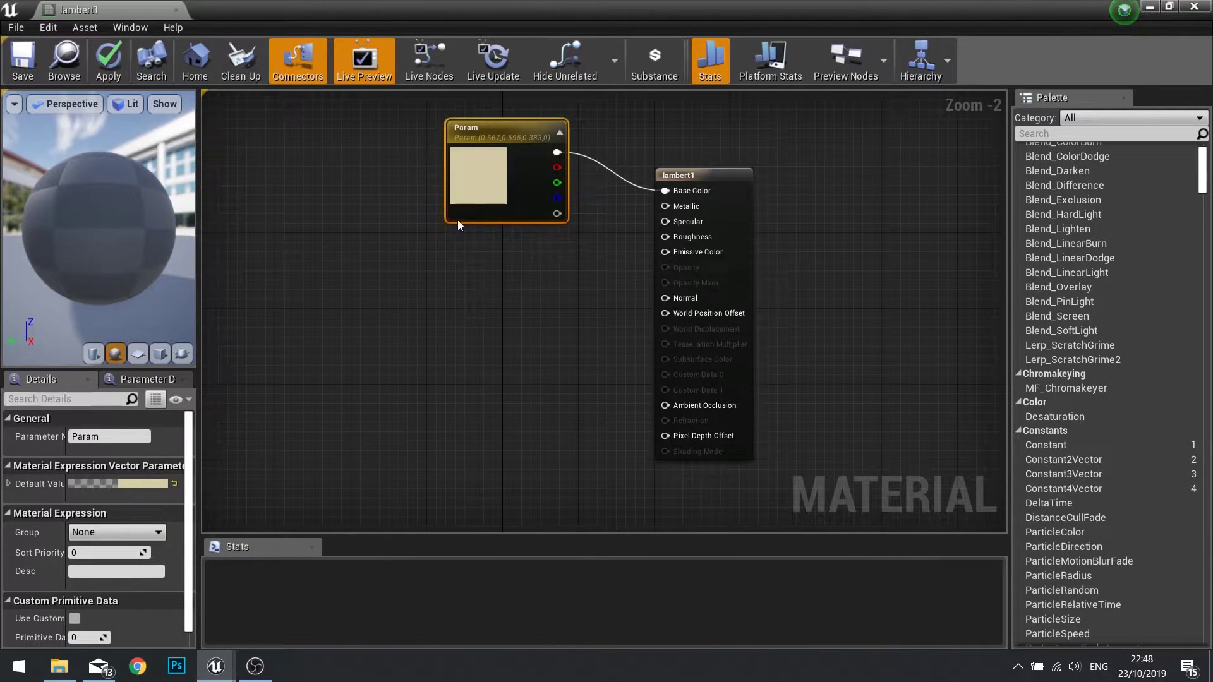
{"action": "left_click", "coordinate": [115, 66]}
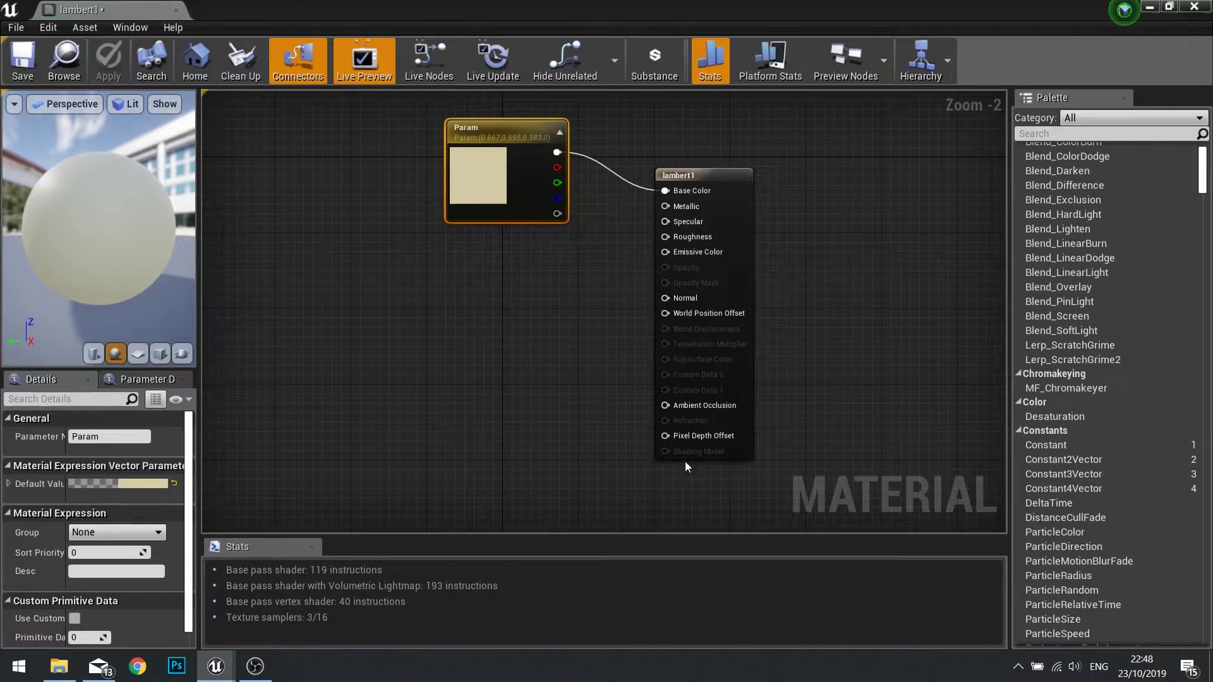
{"action": "left_click", "coordinate": [1194, 7]}
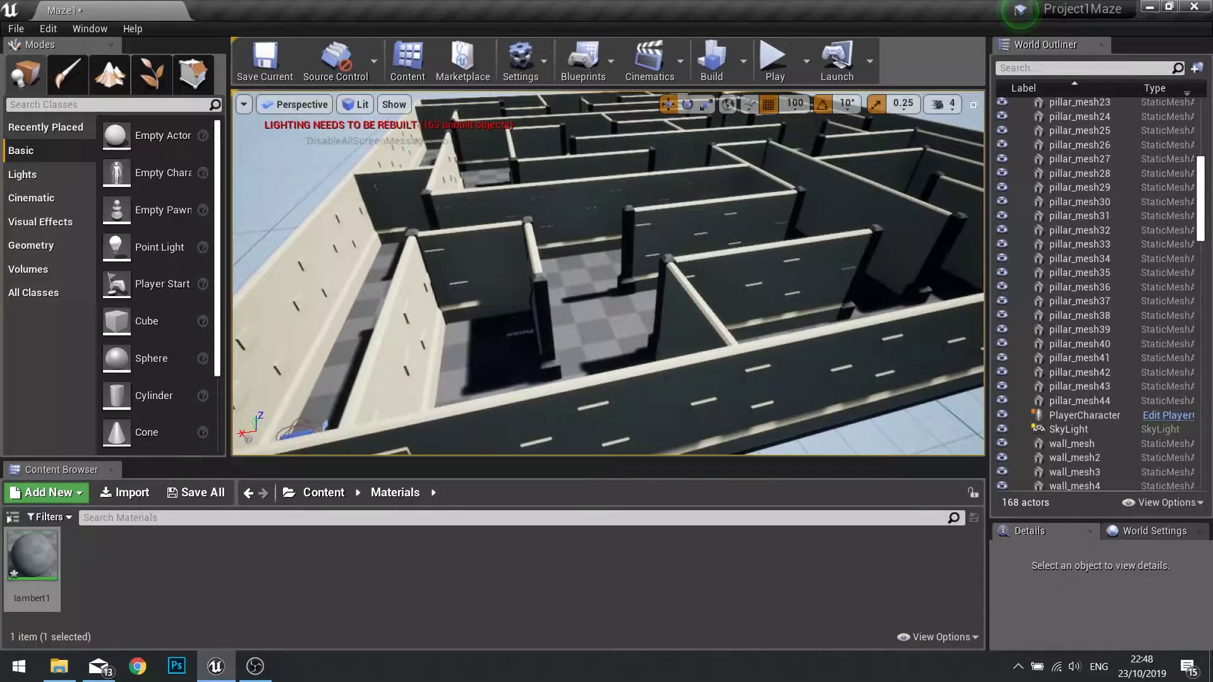
Step: Rename the lambert1 material as Wall_Mat
{"action": "left_click", "coordinate": [42, 604]}
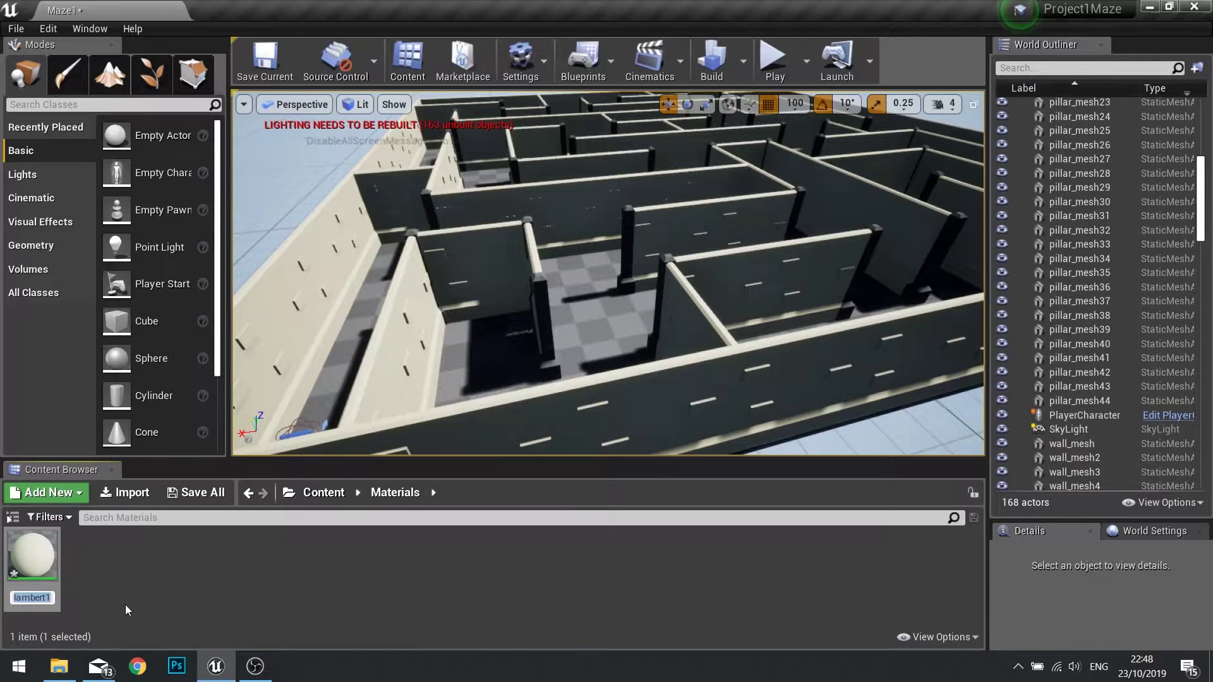
{"action": "type", "text": "Wall_Mat"}
{"action": "key", "text": "Return"}
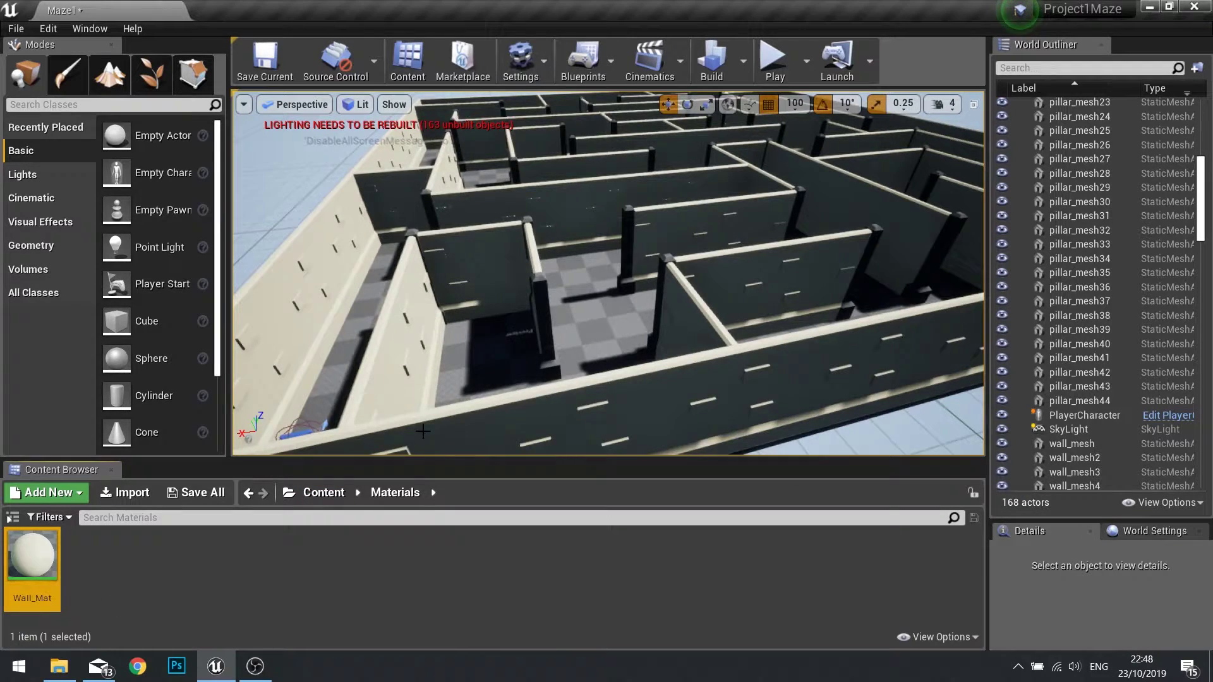
Step: Assign the Wall_Mat material to the Element 0 slot of pillar_mesh in the Meshes folder and save the mesh
{"action": "right_click_drag", "start_coordinate": [423, 431], "coordinate": [423, 430]}
{"action": "left_click", "coordinate": [321, 498]}
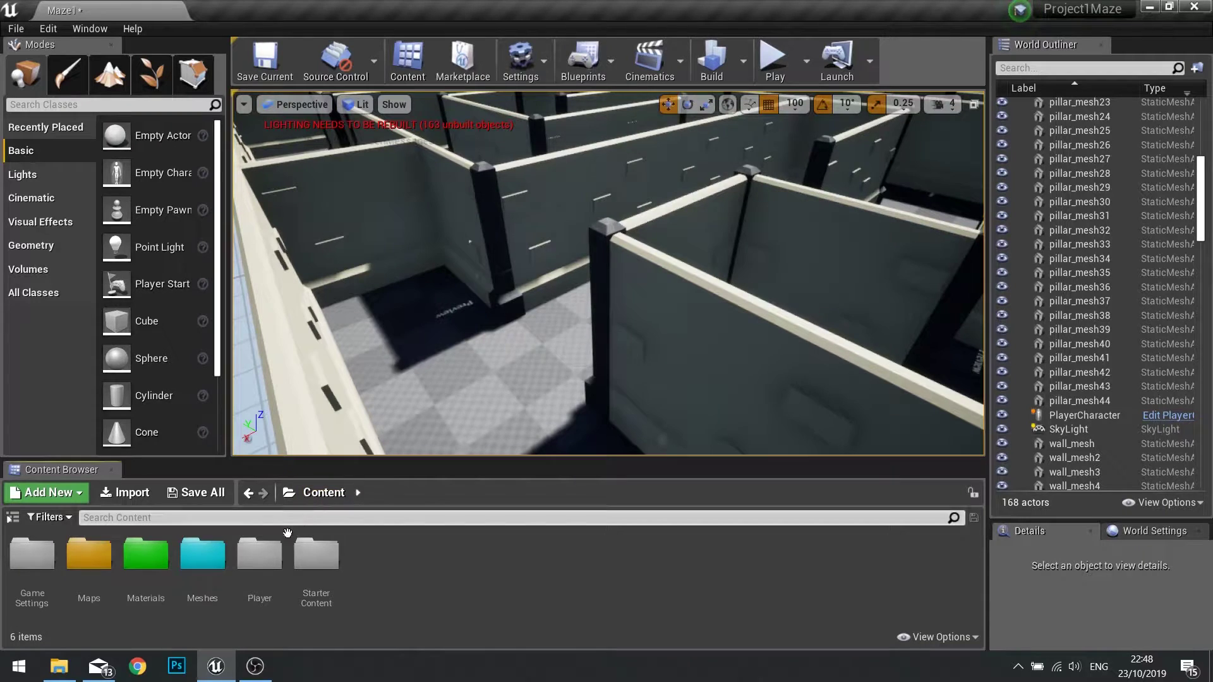
{"action": "double_click", "coordinate": [204, 555]}
{"action": "double_click", "coordinate": [19, 555]}
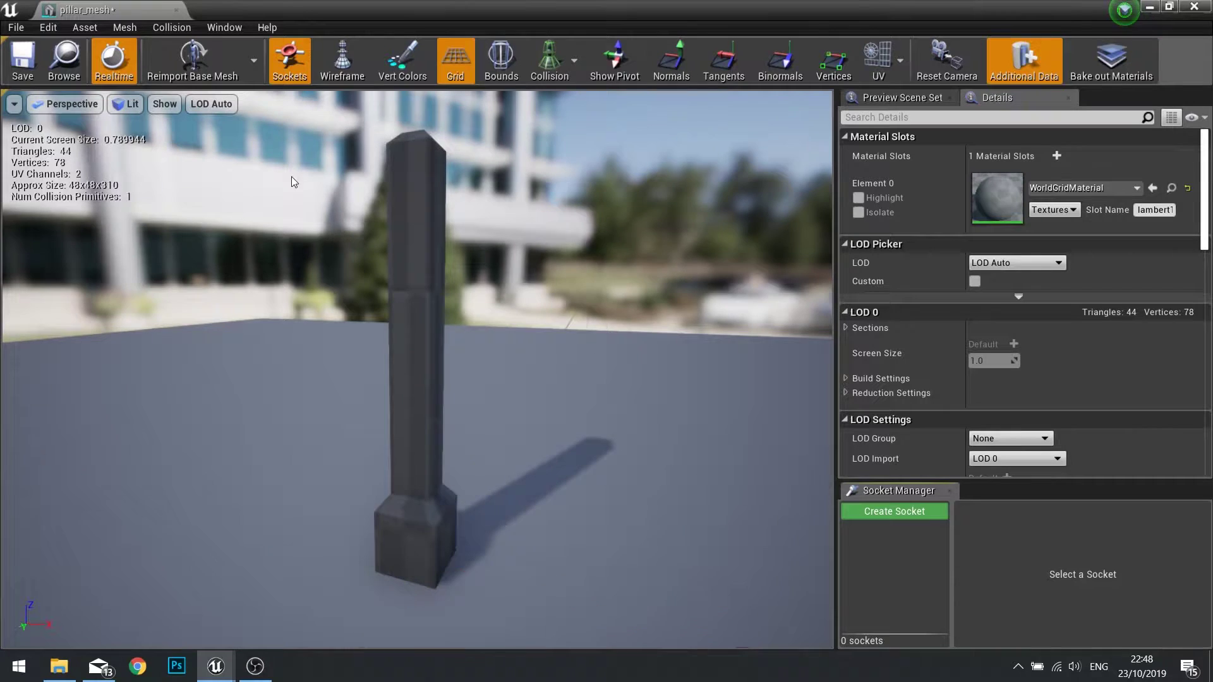
{"action": "left_click", "coordinate": [1082, 188]}
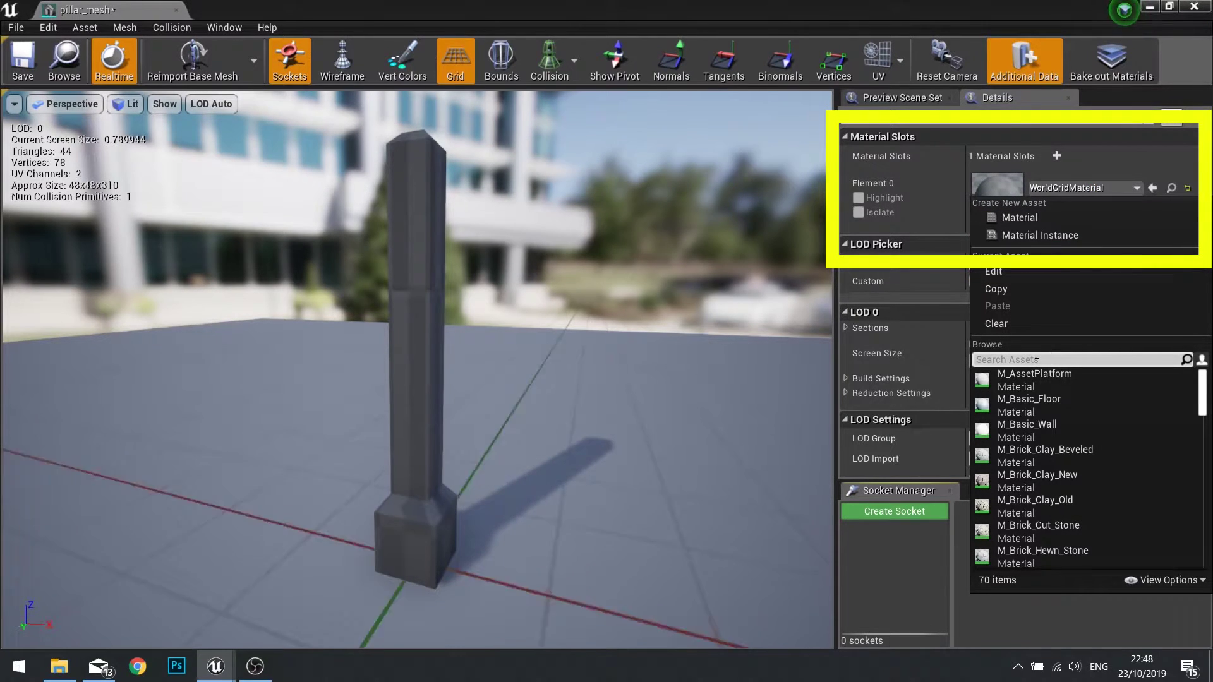
{"action": "type", "text": "wall"}
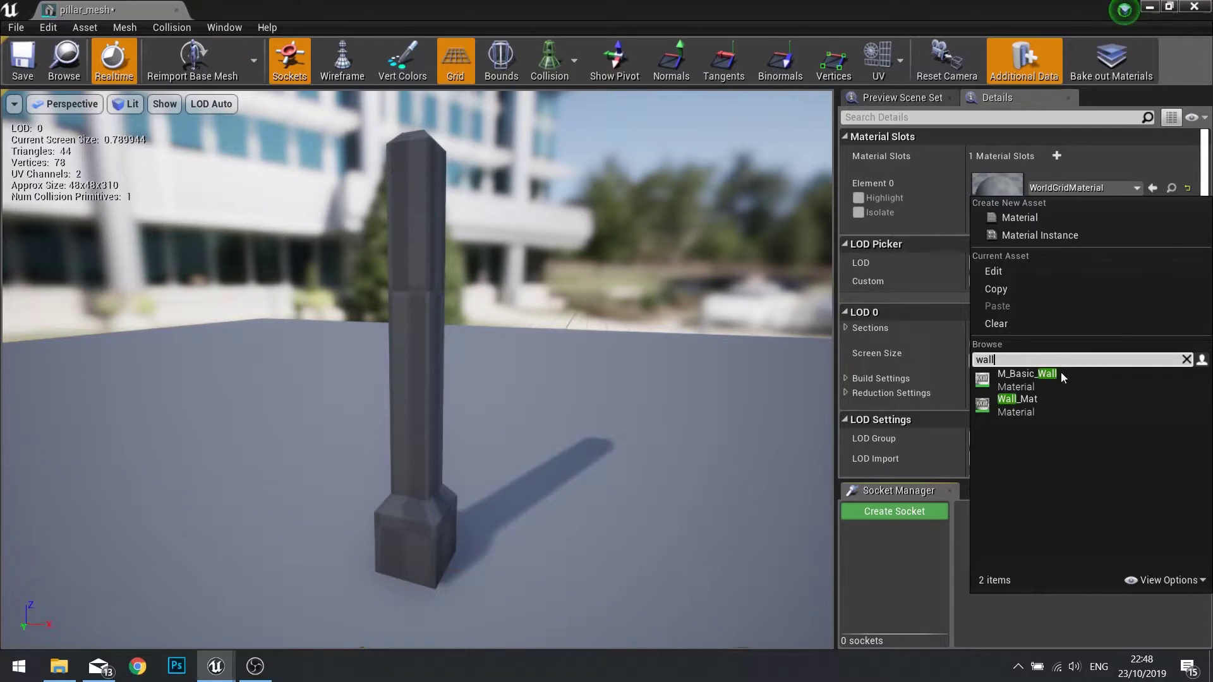
{"action": "left_click", "coordinate": [1037, 407]}
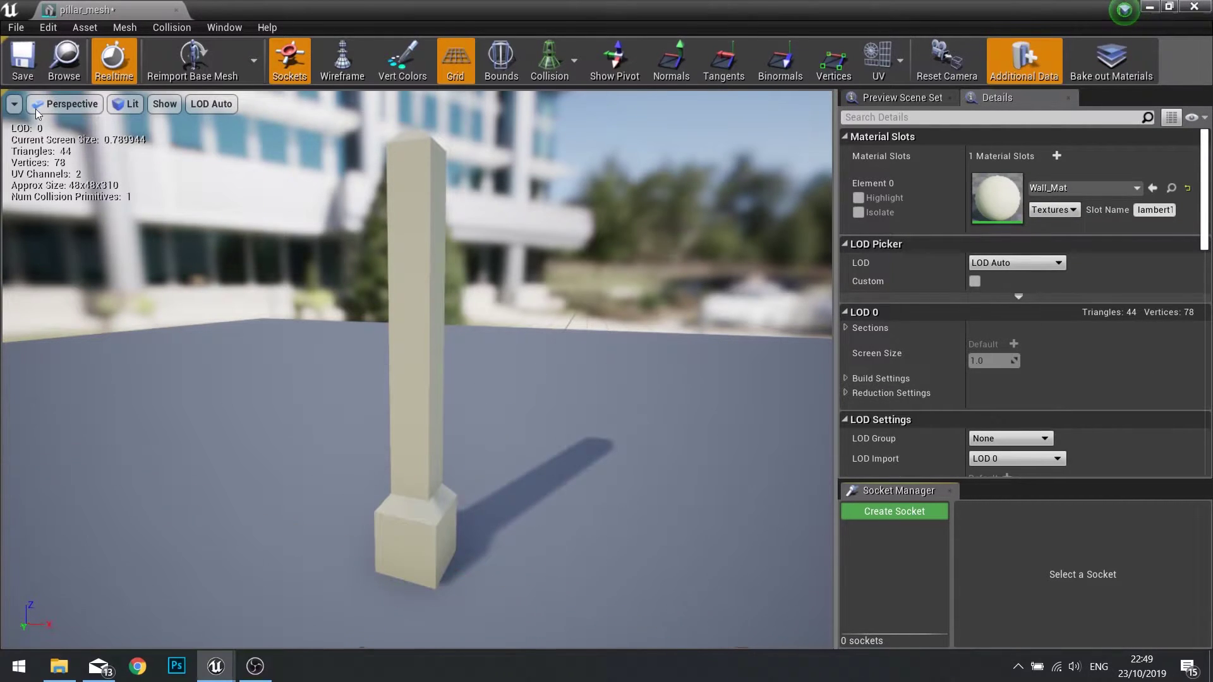
{"action": "left_click", "coordinate": [22, 60]}
{"action": "left_click", "coordinate": [1151, 7]}
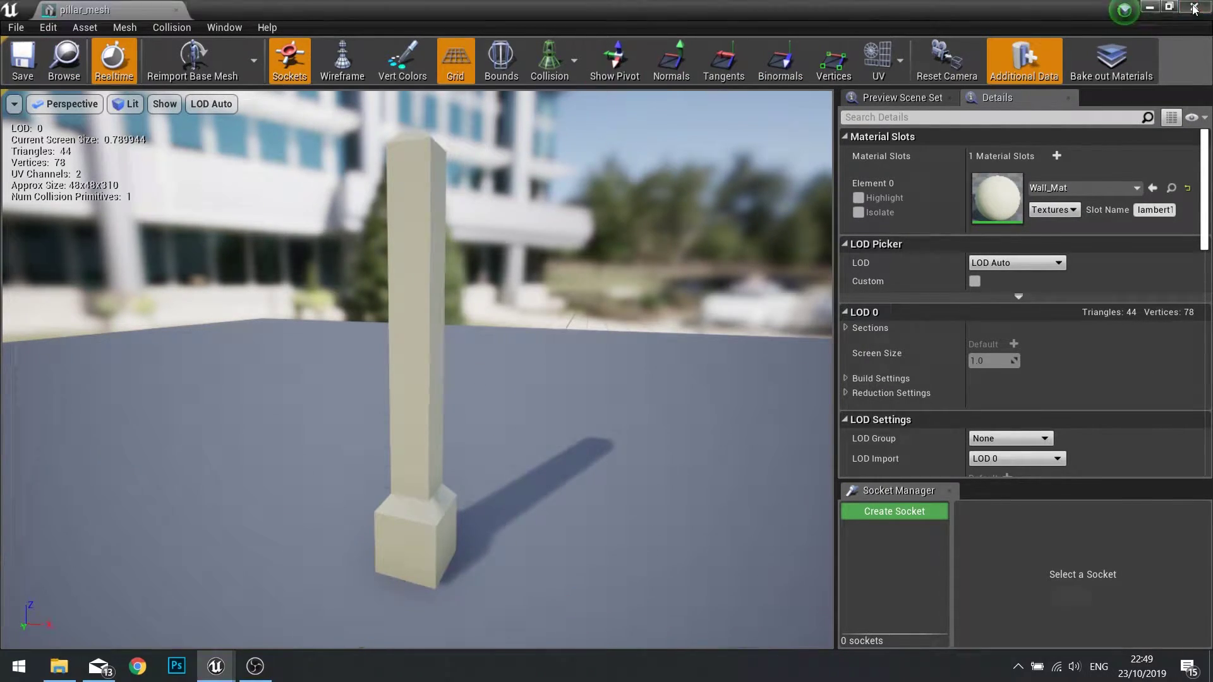
Step: Create a new material named Floor_Mat in the Materials folder
{"action": "right_click_drag", "start_coordinate": [608, 273], "coordinate": [537, 281]}
{"action": "left_click", "coordinate": [319, 495]}
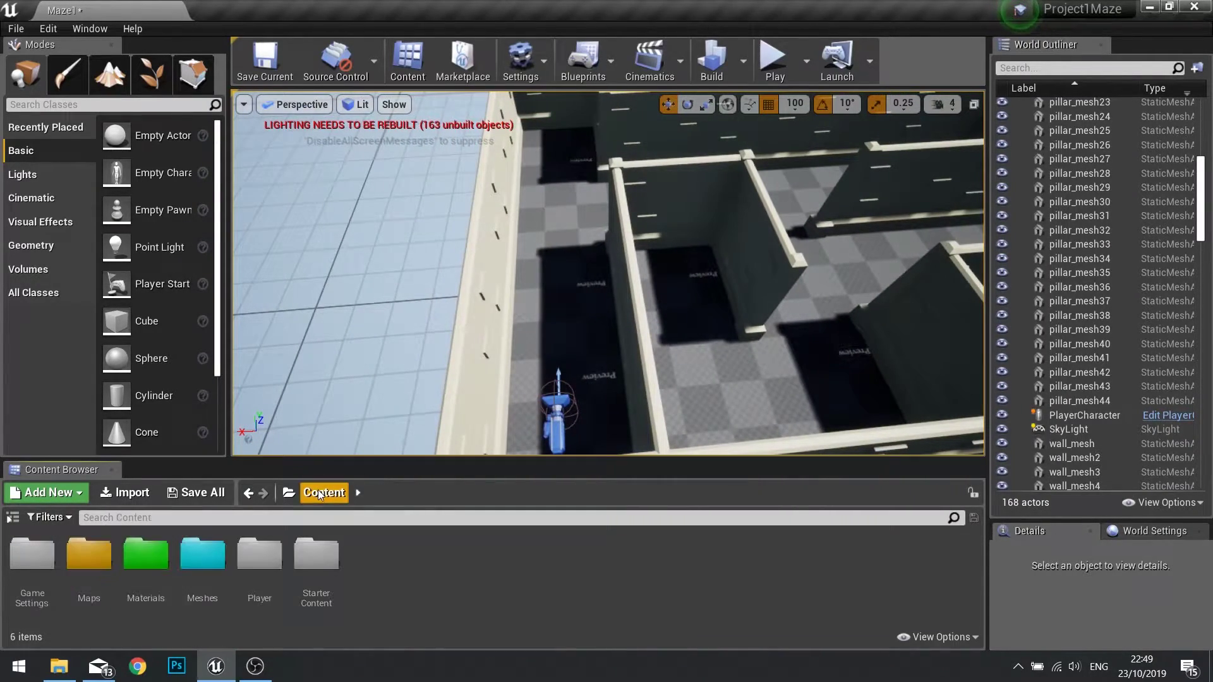
{"action": "double_click", "coordinate": [141, 559]}
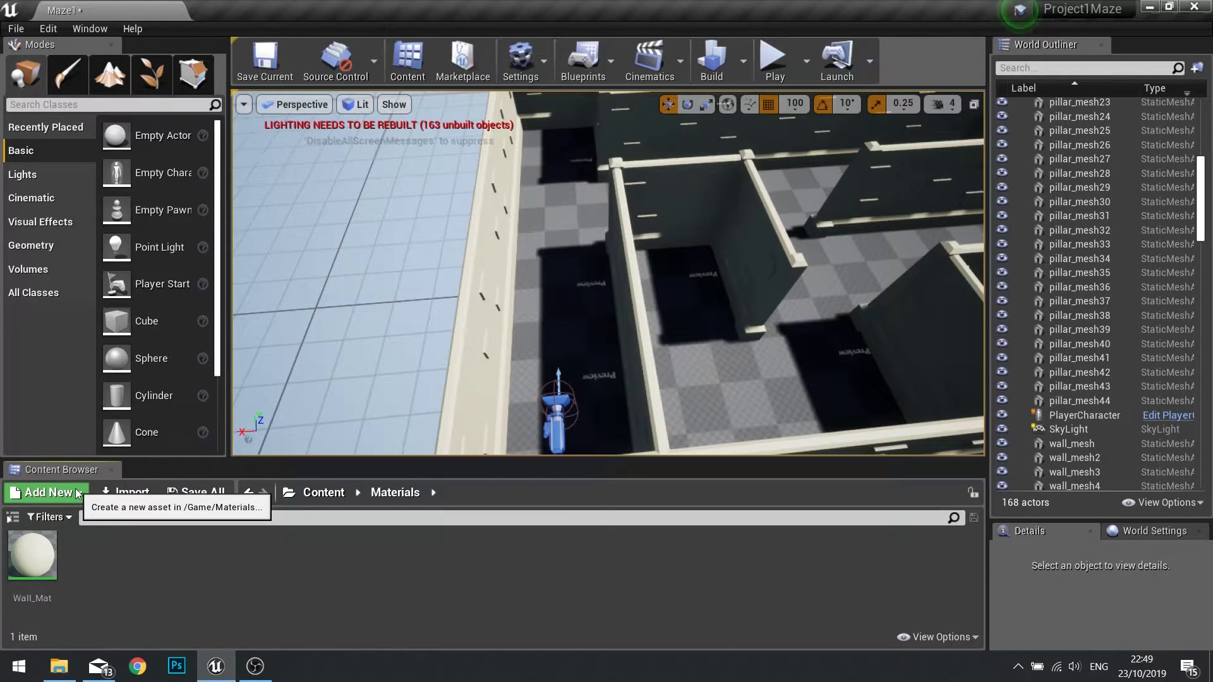
{"action": "left_click", "coordinate": [48, 492]}
{"action": "left_click", "coordinate": [147, 303]}
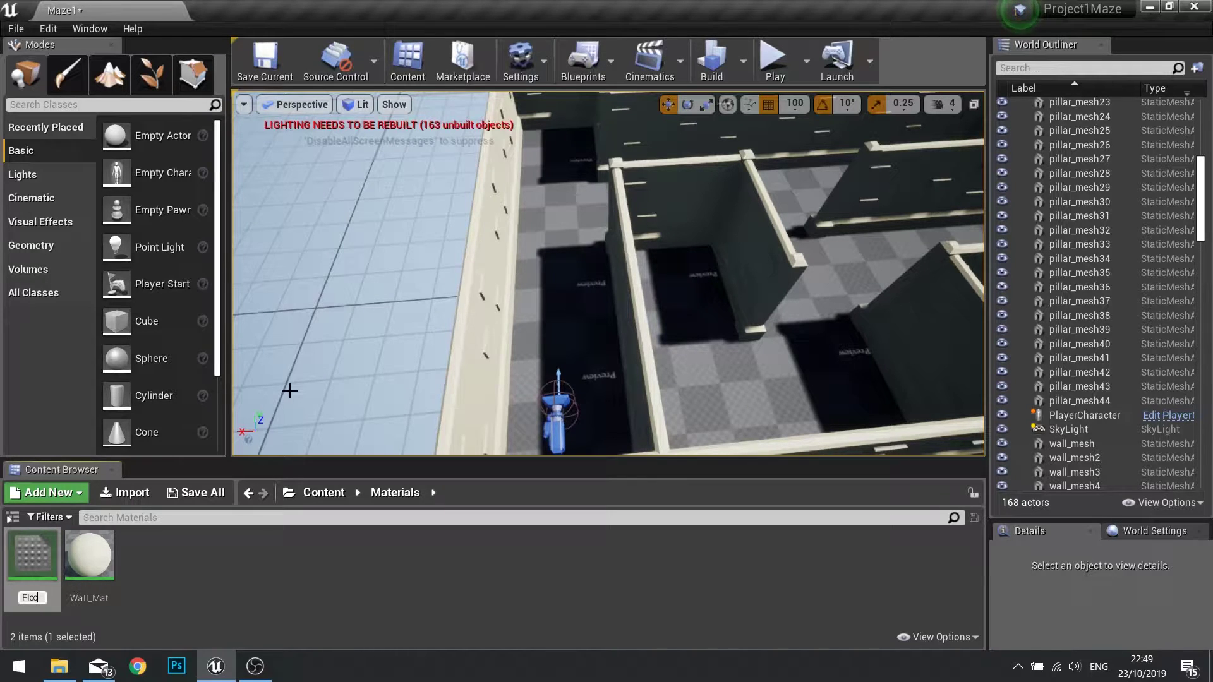
{"action": "type", "text": "Floor_Mat"}
{"action": "key", "text": "Return"}
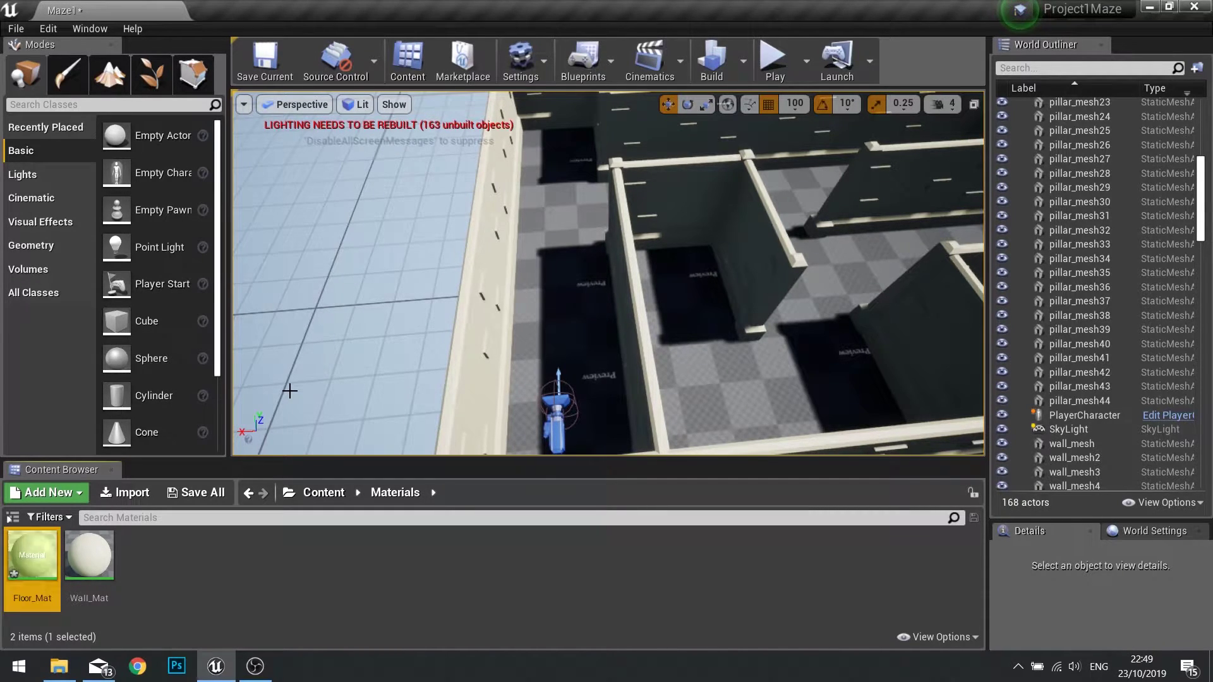
Step: Open the Floor_Mat material and place a Constant3Vector node to the left of its main material node
{"action": "double_click", "coordinate": [32, 556]}
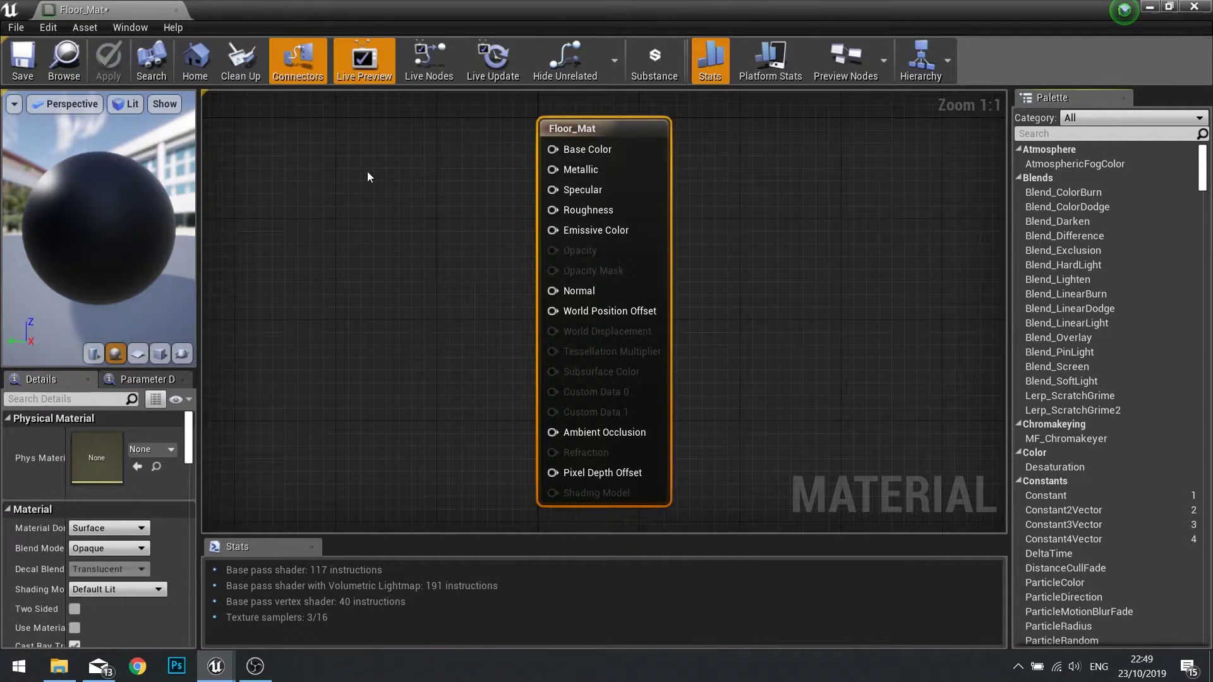
{"action": "left_click", "coordinate": [335, 155]}
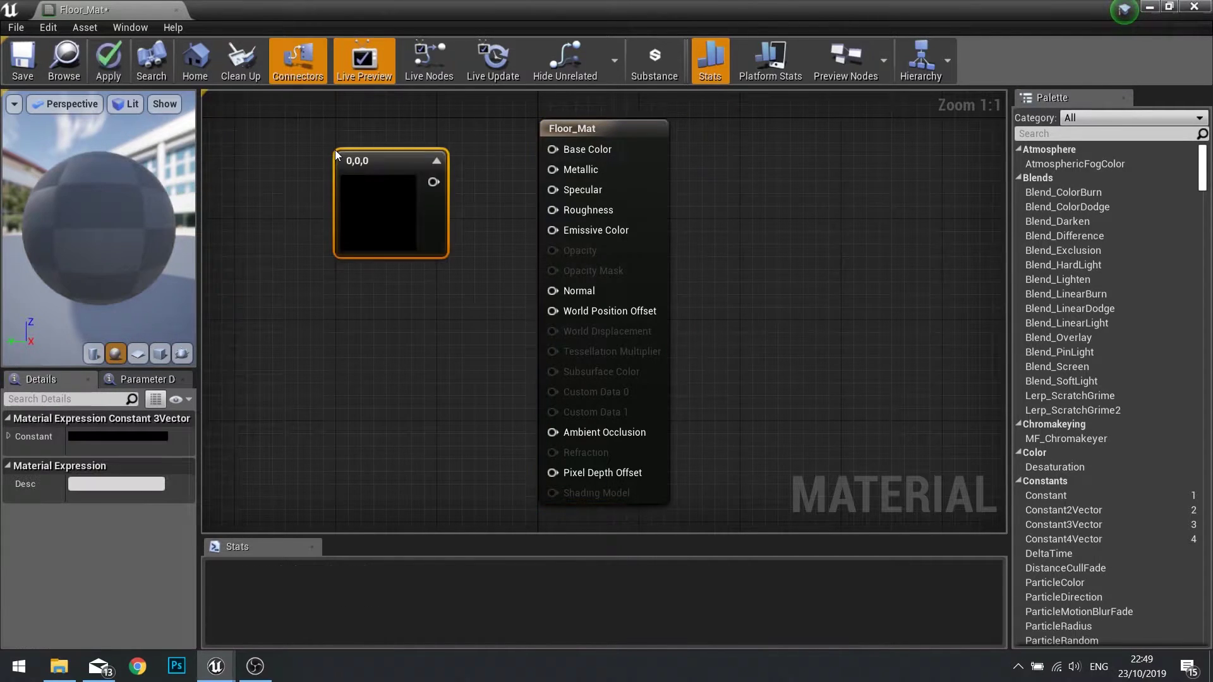
{"action": "left_click_drag", "start_coordinate": [374, 190], "coordinate": [318, 175]}
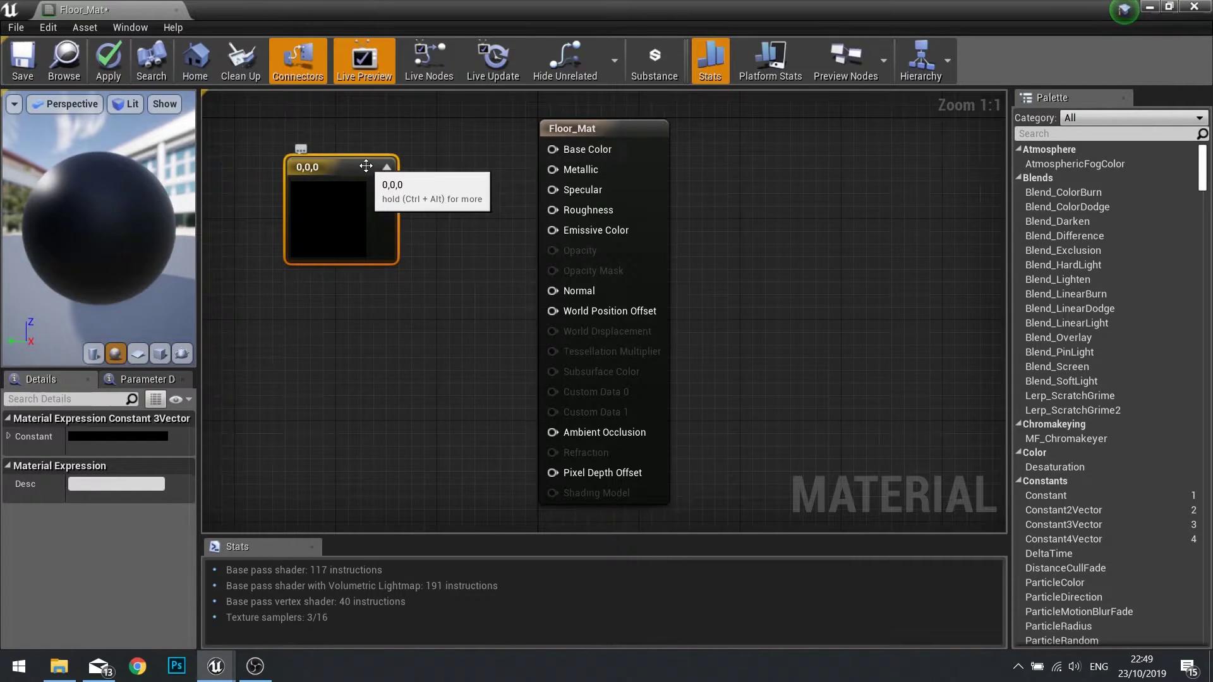
Step: Connect the Constant3Vector node's output to the Base Color input of Floor_Mat and reposition the node level with that input
{"action": "left_click_drag", "start_coordinate": [360, 239], "coordinate": [335, 214]}
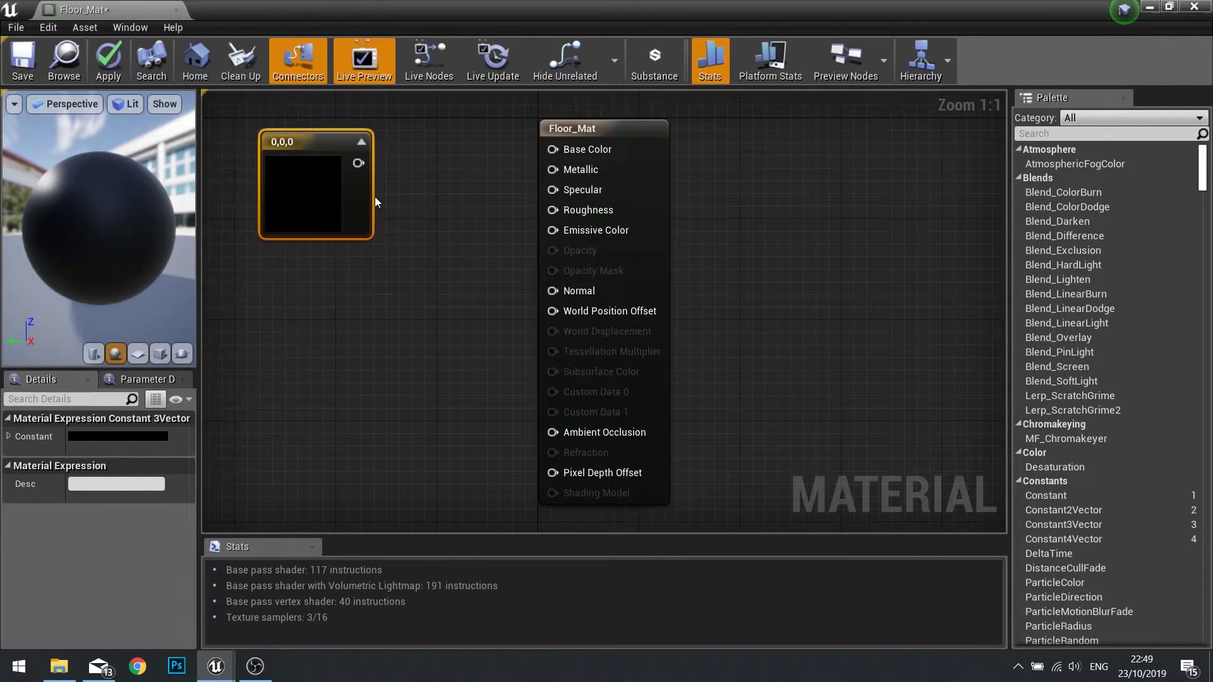
{"action": "left_click_drag", "start_coordinate": [359, 164], "coordinate": [564, 152]}
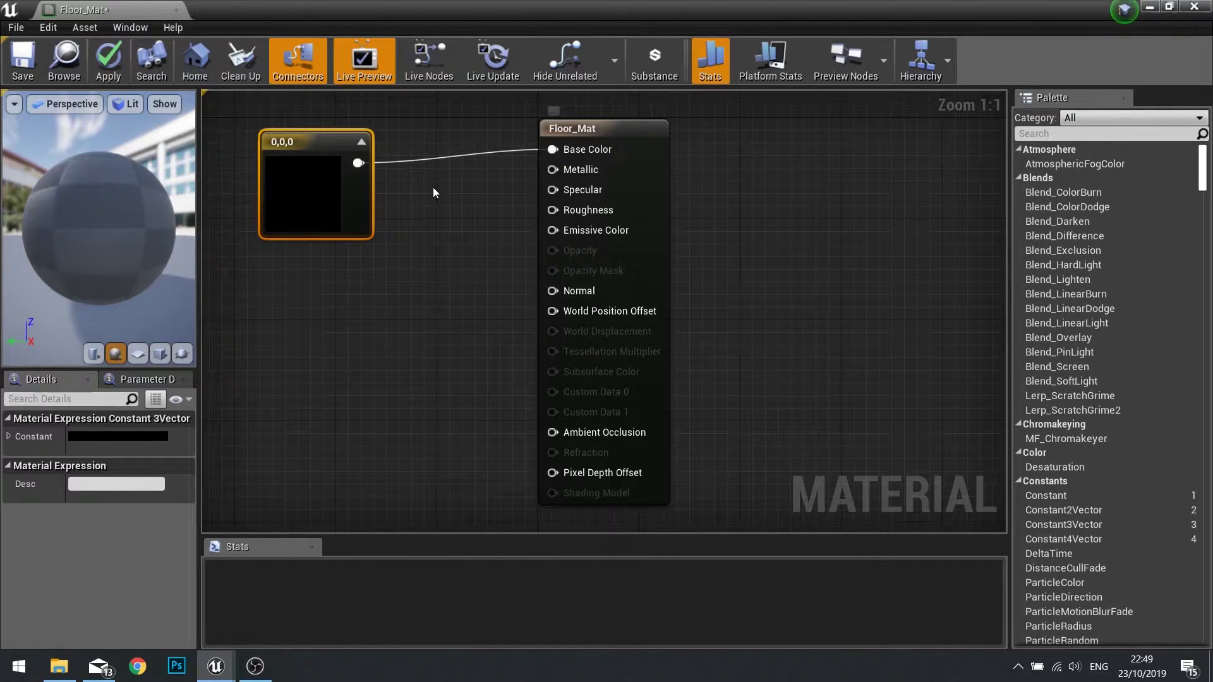
{"action": "left_click_drag", "start_coordinate": [317, 216], "coordinate": [329, 204]}
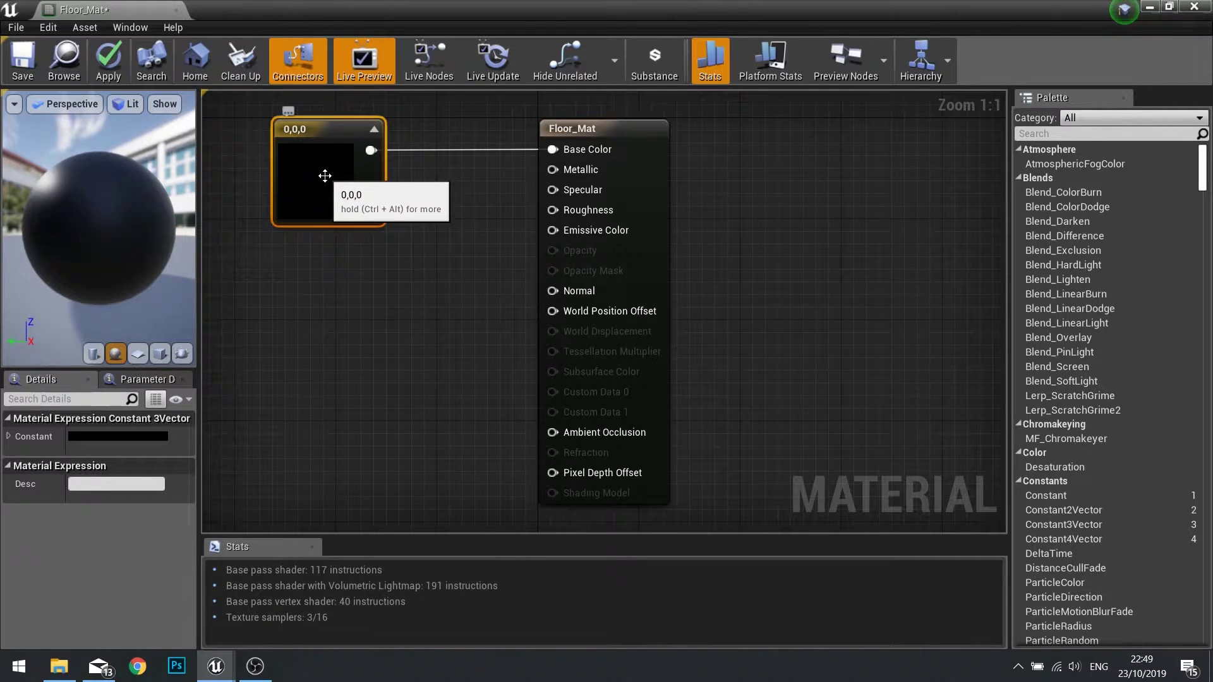
Step: Set the Constant3Vector colour to a dark brown of 0.079, 0.0376, 0.0153 and apply the material change
{"action": "left_click", "coordinate": [72, 437]}
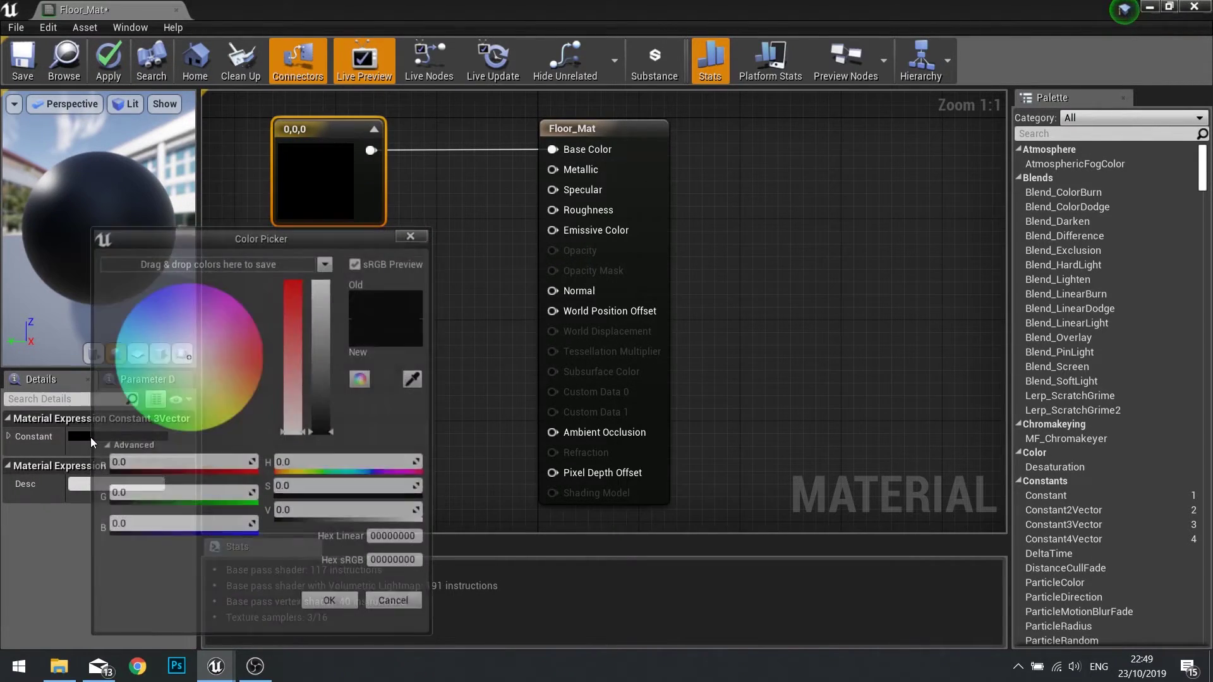
{"action": "left_click_drag", "start_coordinate": [201, 368], "coordinate": [230, 380]}
{"action": "mouse_move", "coordinate": [327, 383]}
{"action": "left_mouse_down"}
{"action": "mouse_move", "coordinate": [327, 364]}
{"action": "mouse_move", "coordinate": [327, 393]}
{"action": "left_mouse_up"}
{"action": "mouse_move", "coordinate": [226, 385]}
{"action": "left_mouse_down"}
{"action": "mouse_move", "coordinate": [258, 382]}
{"action": "mouse_move", "coordinate": [235, 377]}
{"action": "left_mouse_up"}
{"action": "left_click_drag", "start_coordinate": [355, 490], "coordinate": [398, 490]}
{"action": "left_click_drag", "start_coordinate": [319, 515], "coordinate": [297, 514]}
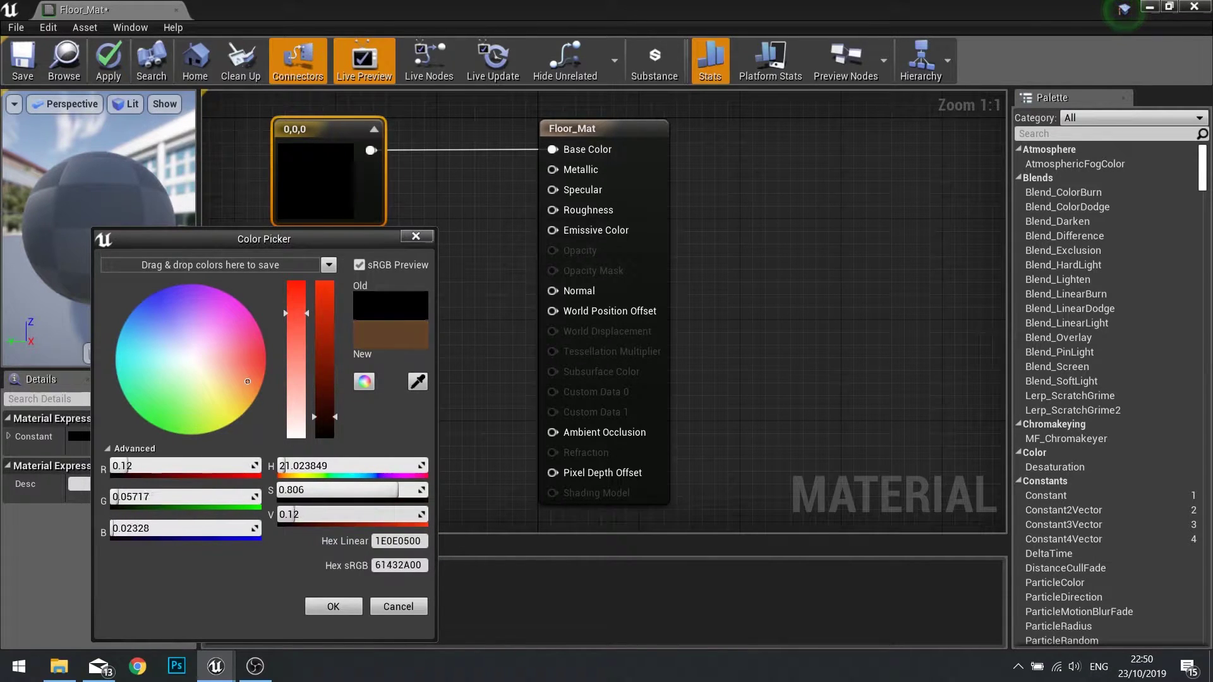
{"action": "left_click", "coordinate": [333, 606]}
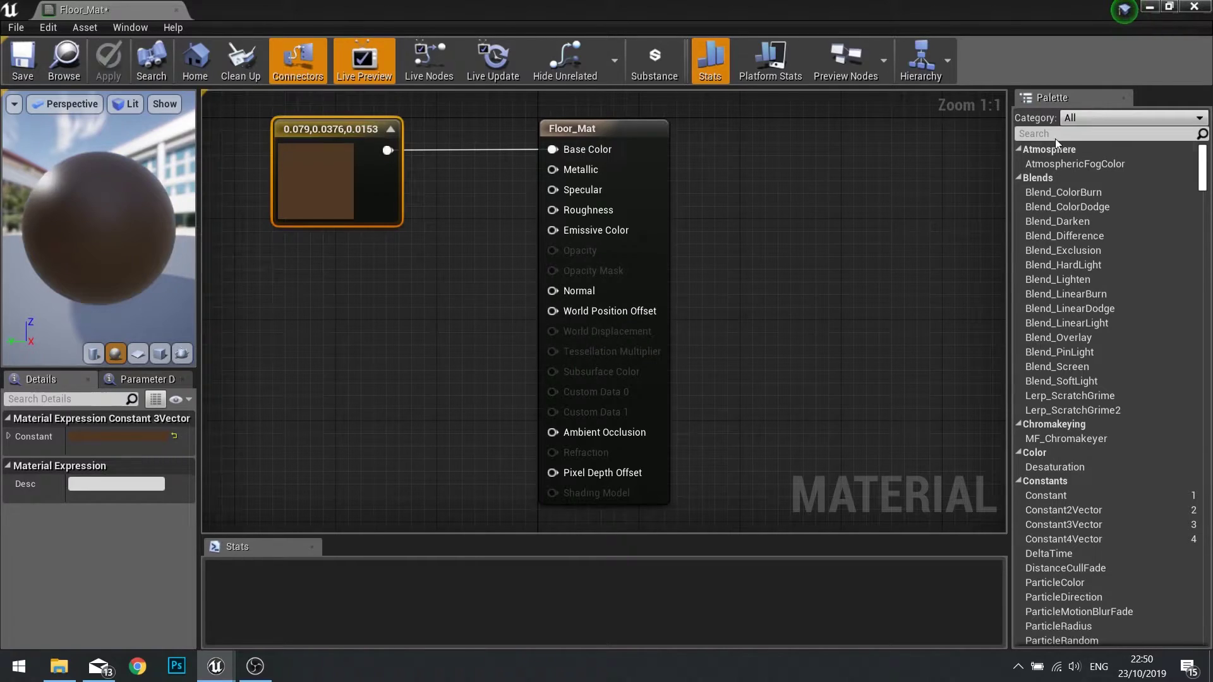
Step: Close the material editor and assign Floor_Mat to the maze's floor in the level
{"action": "left_click", "coordinate": [1193, 6]}
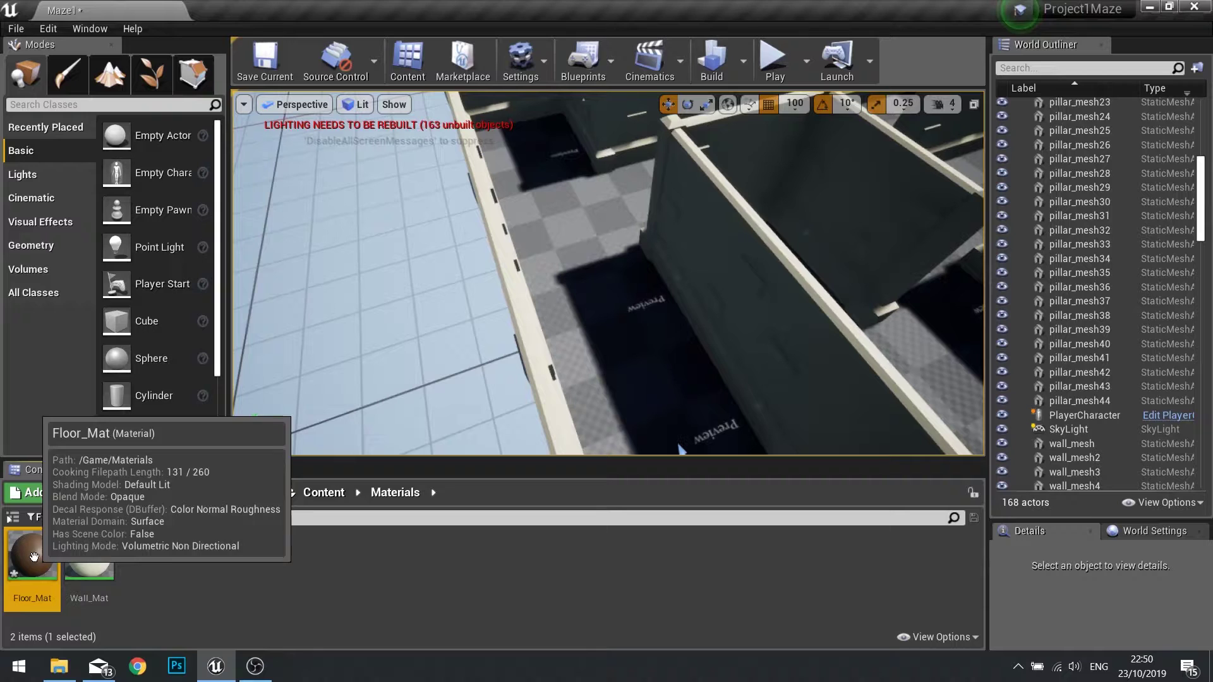
{"action": "left_click_drag", "start_coordinate": [33, 555], "coordinate": [606, 272]}
{"action": "right_click_drag", "start_coordinate": [682, 448], "coordinate": [681, 449]}
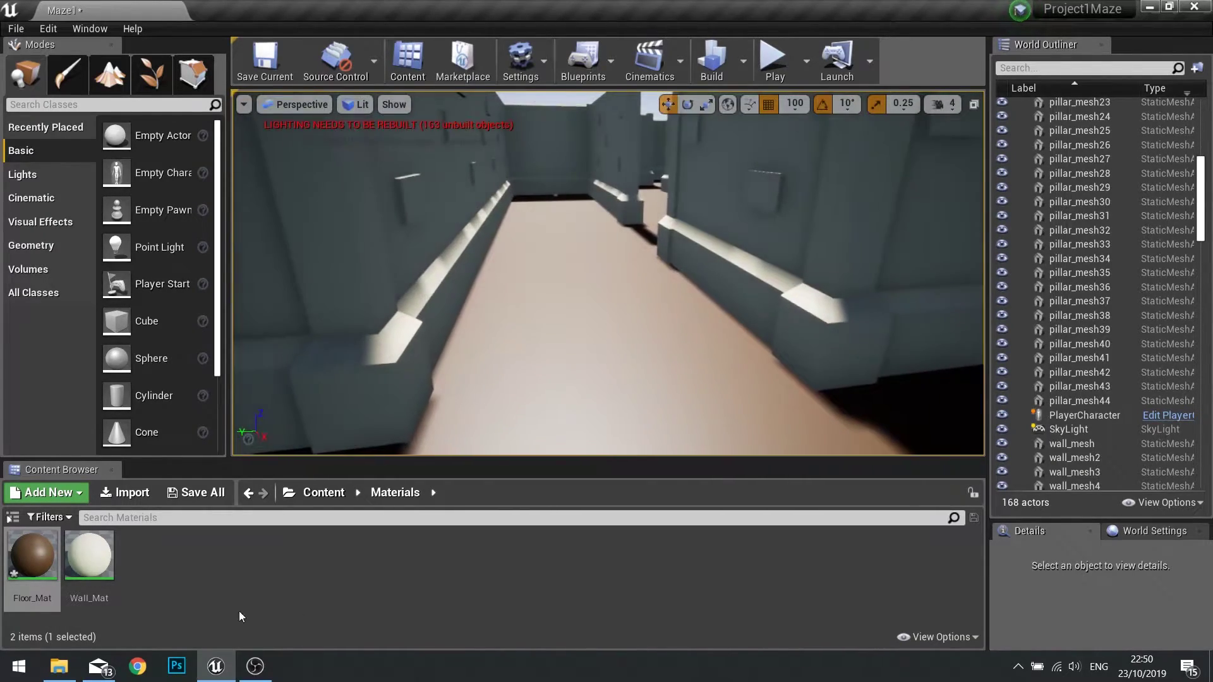
Step: Reopen Floor_Mat, space its nodes apart, add a Constant node with value 0 and connect it to the Specular input
{"action": "double_click", "coordinate": [54, 556]}
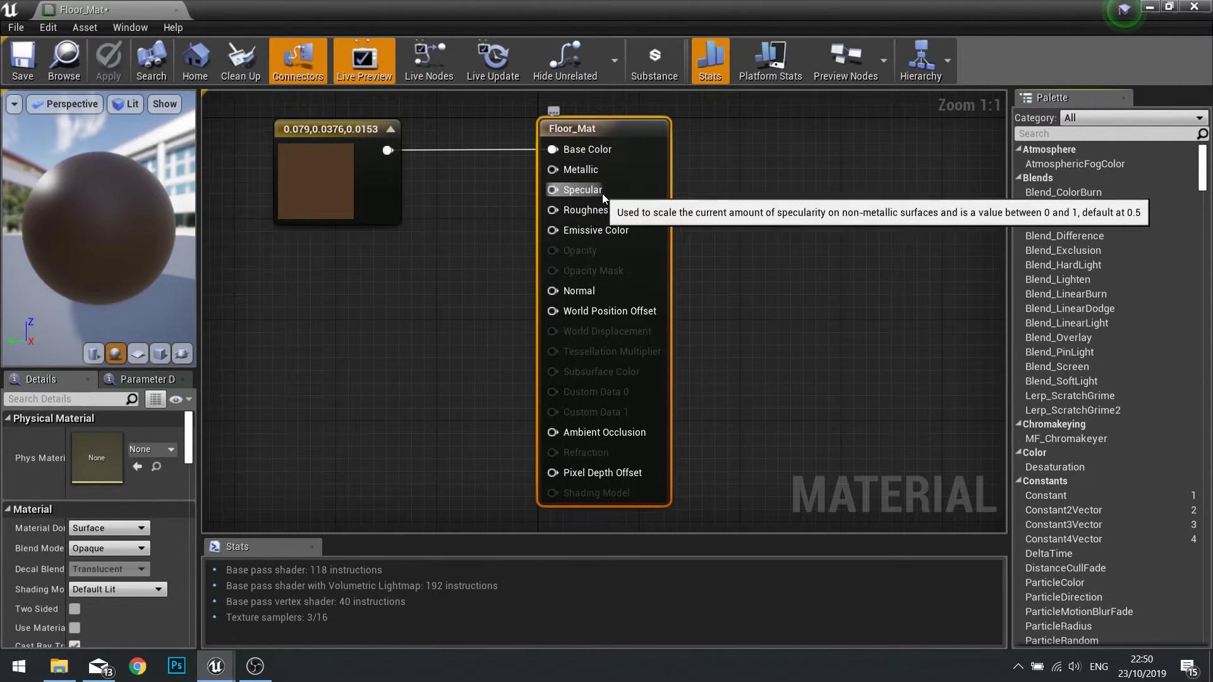
{"action": "left_click_drag", "start_coordinate": [577, 193], "coordinate": [666, 192]}
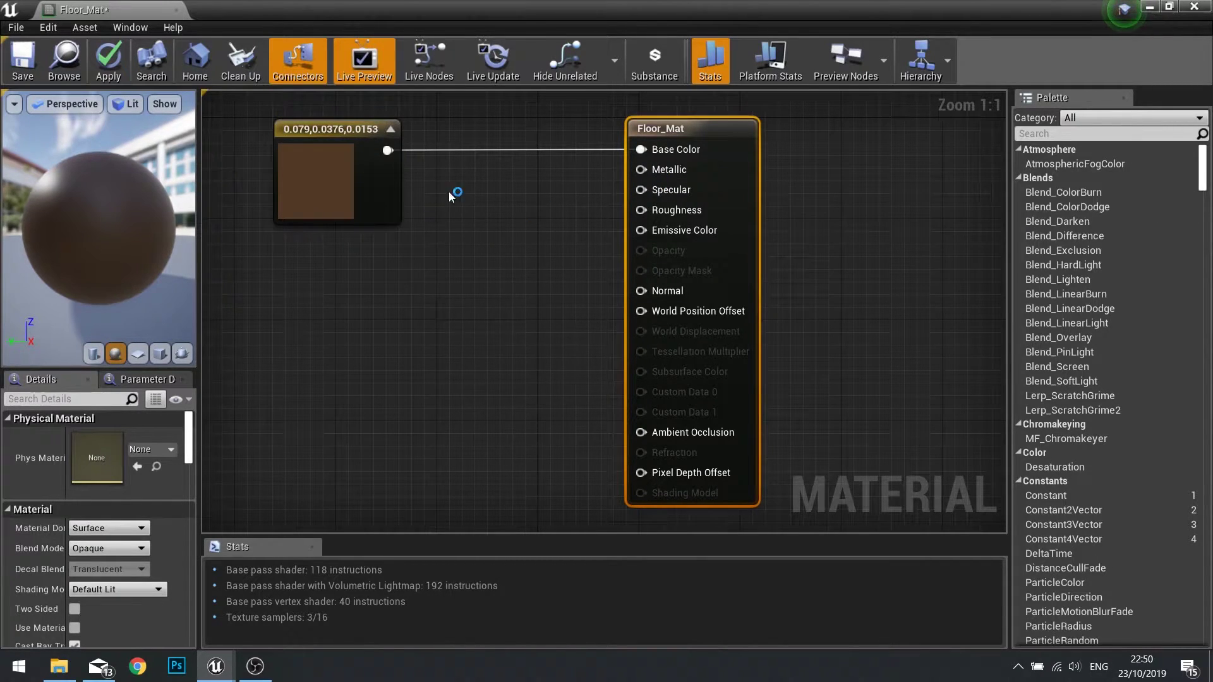
{"action": "left_click_drag", "start_coordinate": [354, 206], "coordinate": [328, 180]}
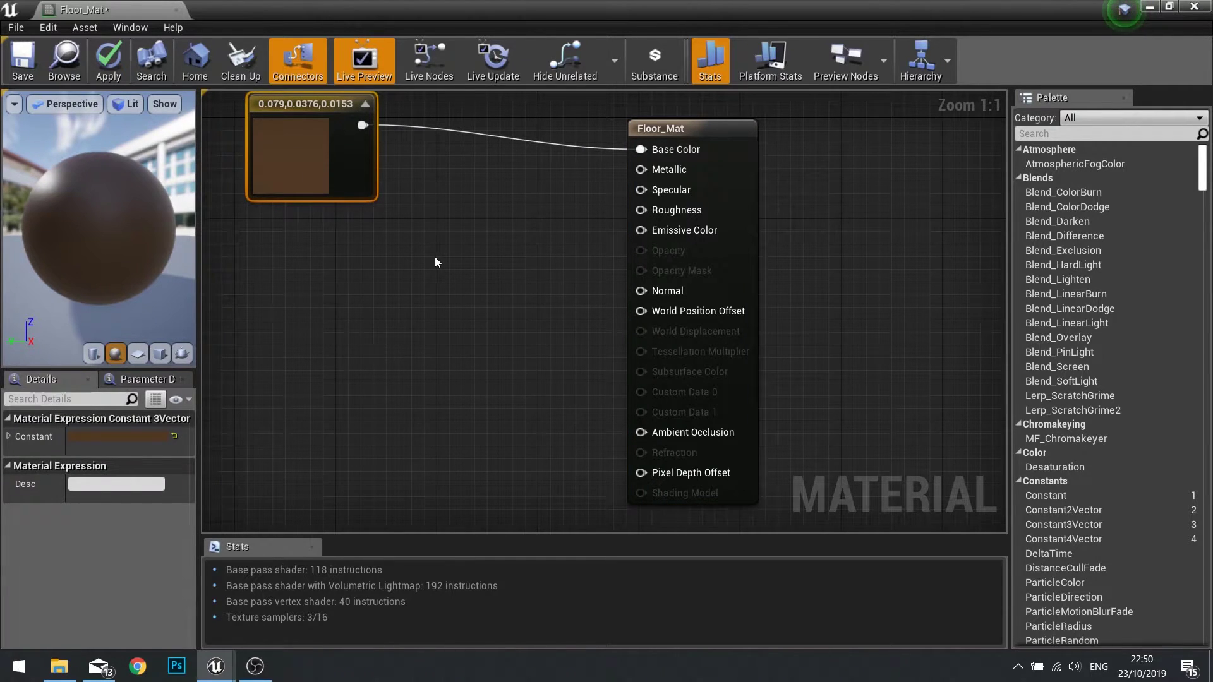
{"action": "left_click", "coordinate": [449, 246]}
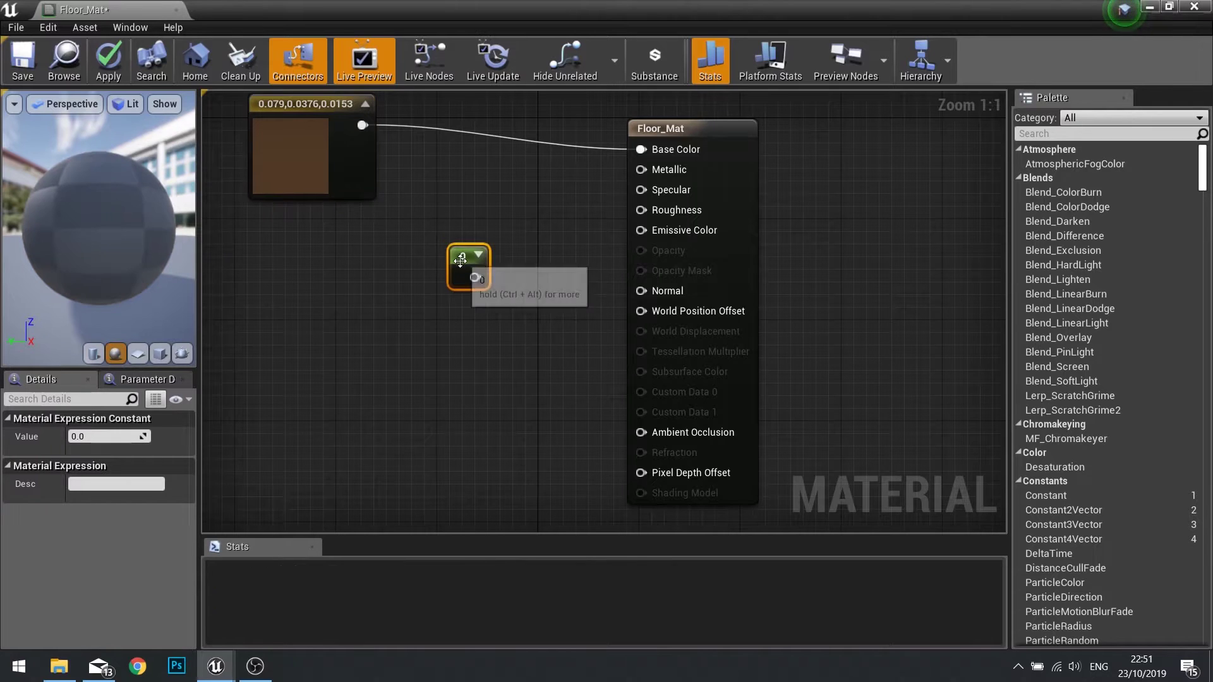
{"action": "left_click_drag", "start_coordinate": [478, 286], "coordinate": [446, 282]}
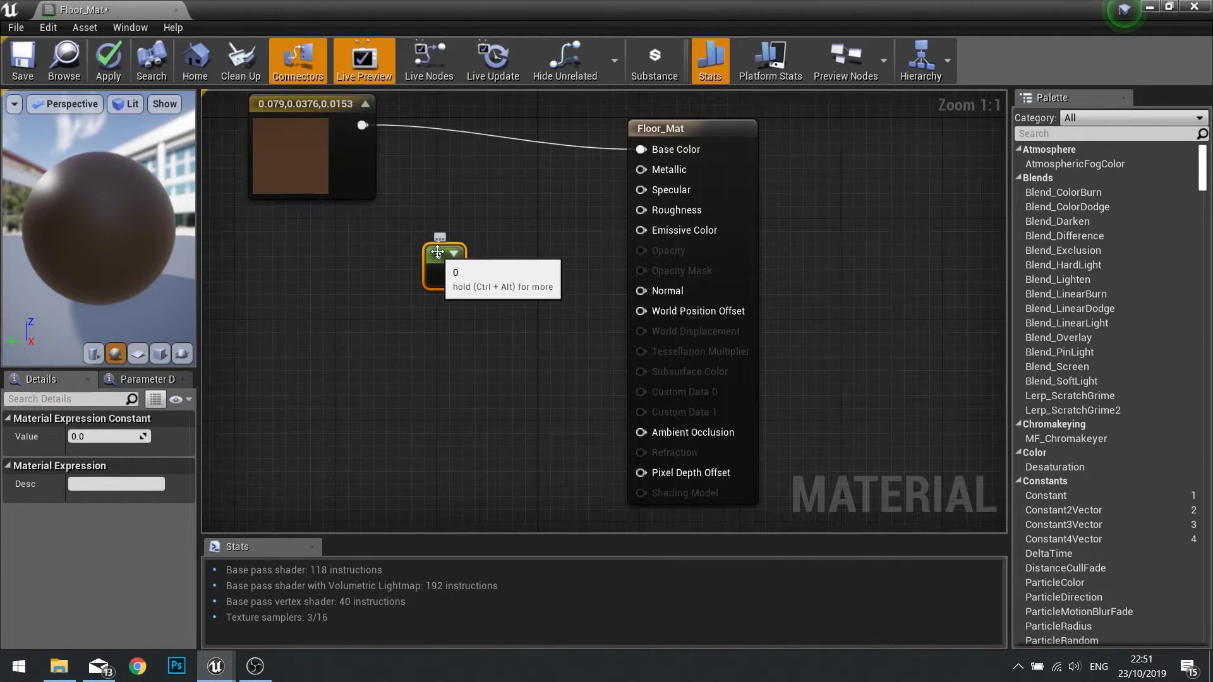
{"action": "left_click_drag", "start_coordinate": [449, 276], "coordinate": [641, 190]}
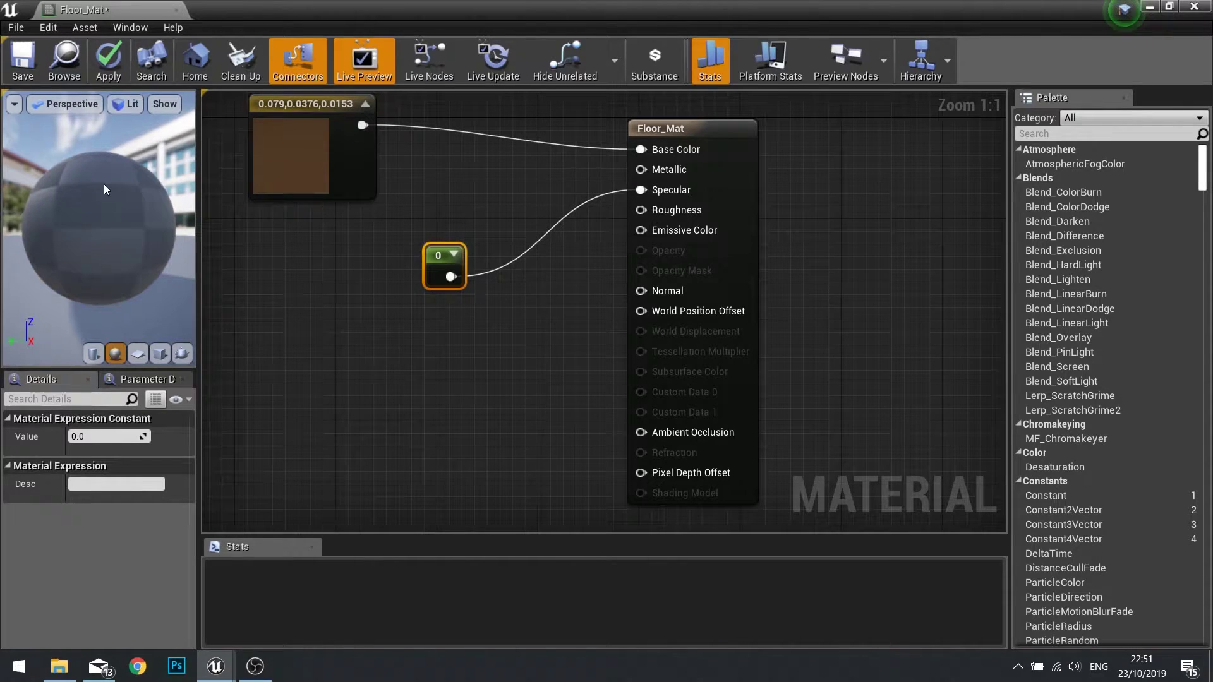
Step: Check the preview sphere, apply the Floor_Mat changes to the level and close the material editor
{"action": "left_click_drag", "start_coordinate": [108, 189], "coordinate": [184, 183]}
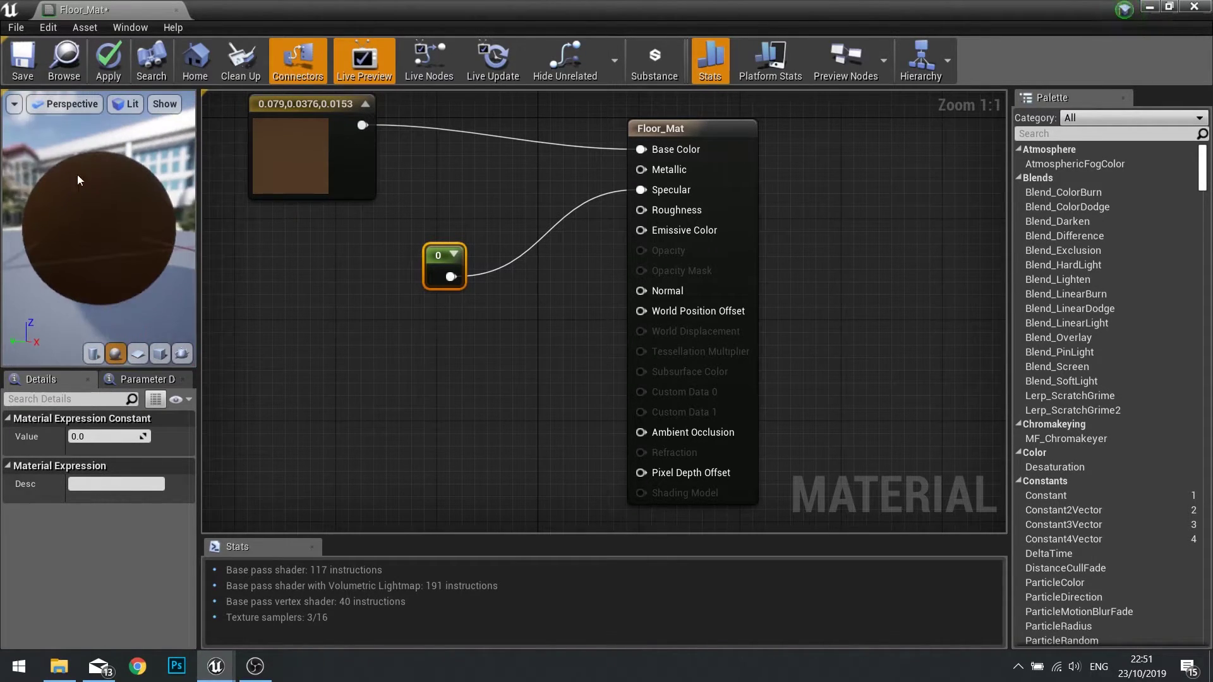
{"action": "left_click", "coordinate": [105, 58]}
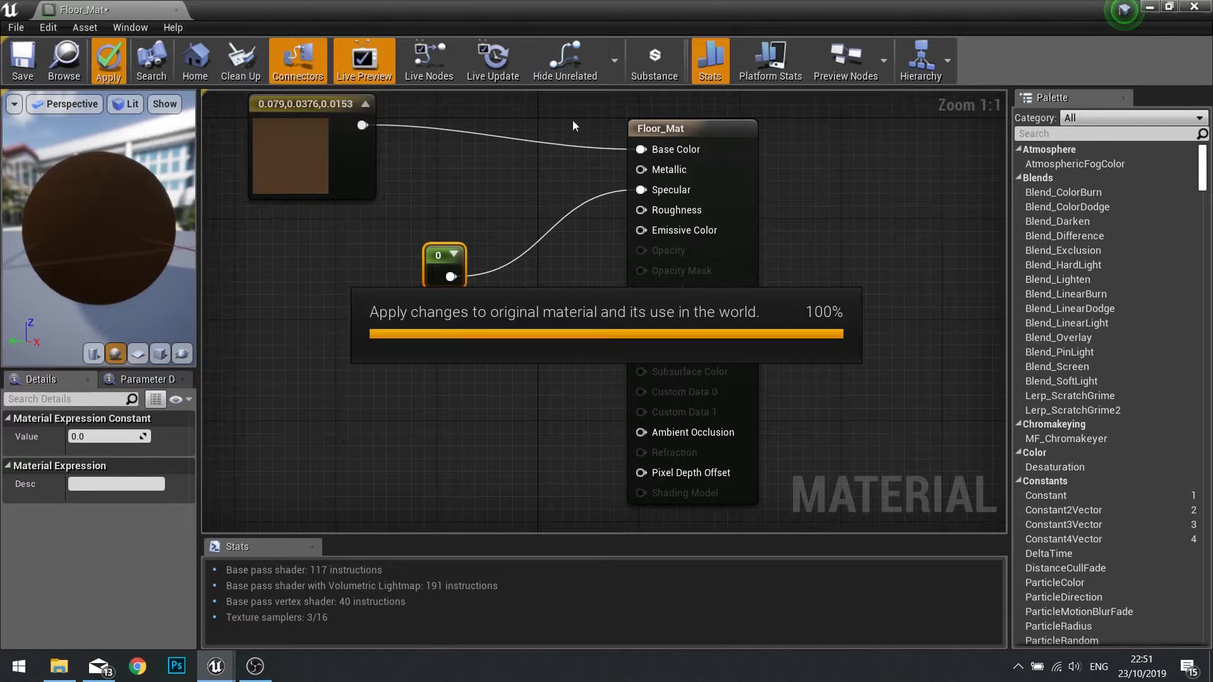
{"action": "left_click", "coordinate": [1195, 7]}
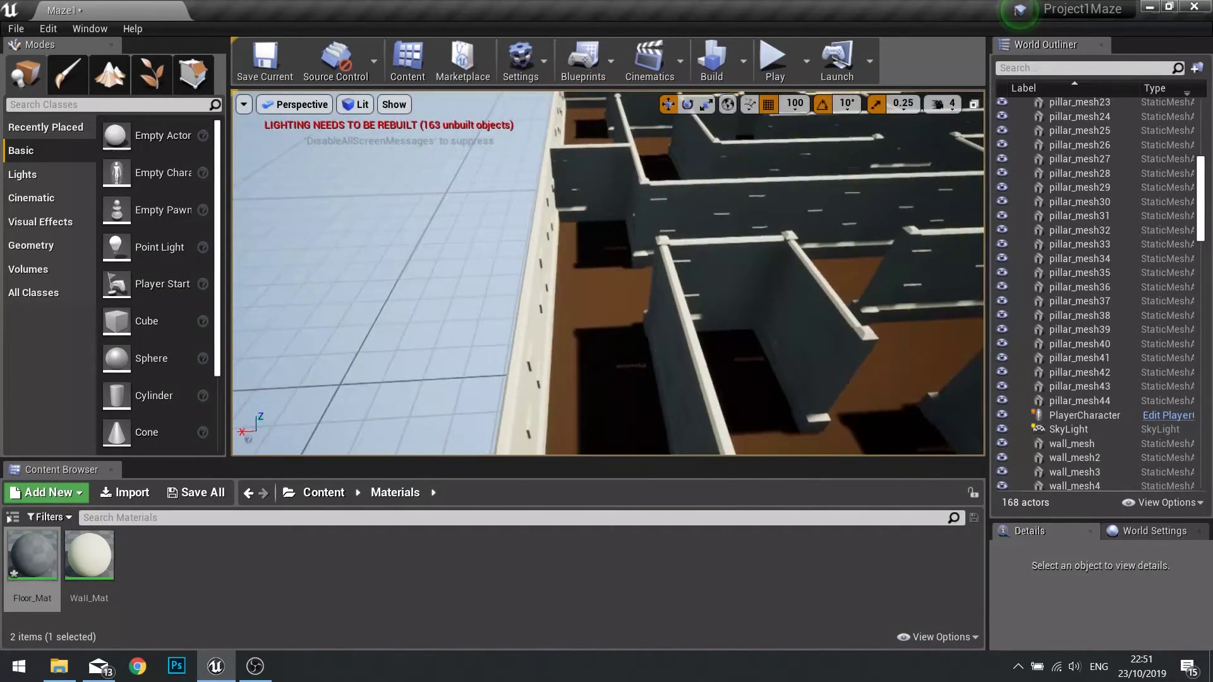
Step: Play the level and walk through the maze corridors to examine the floor's colour, shine and shadows, and end the play session
{"action": "left_click_drag", "start_coordinate": [617, 297], "coordinate": [617, 297]}
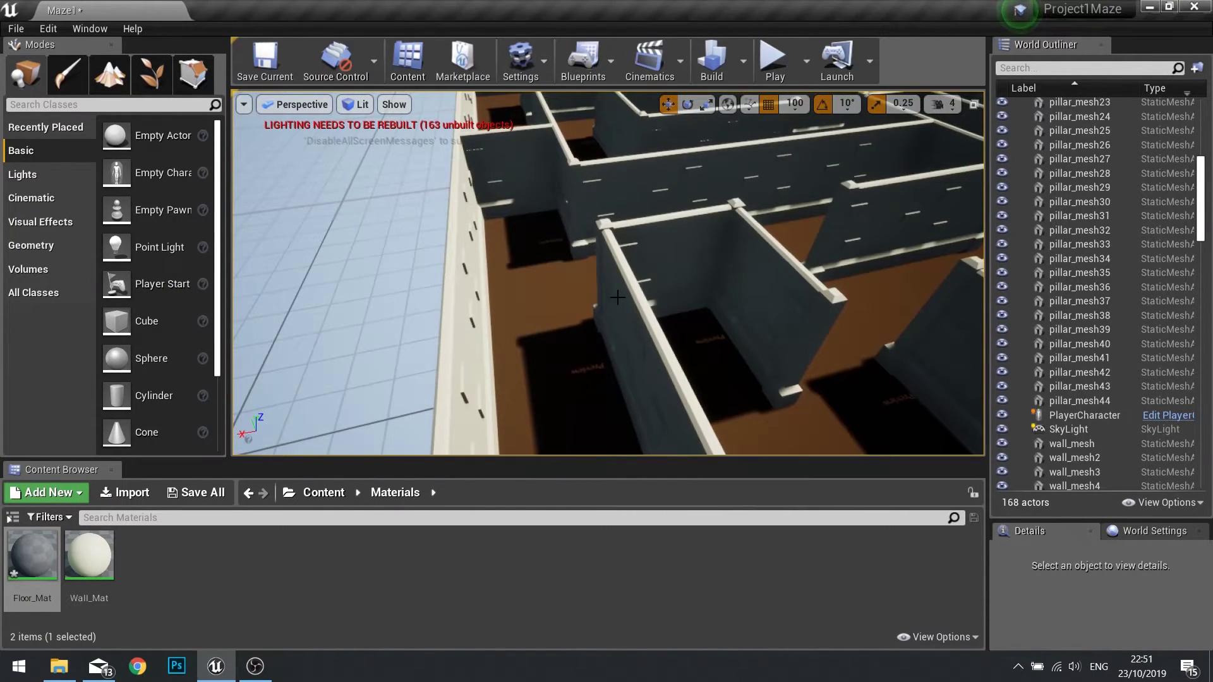
{"action": "left_click", "coordinate": [759, 66]}
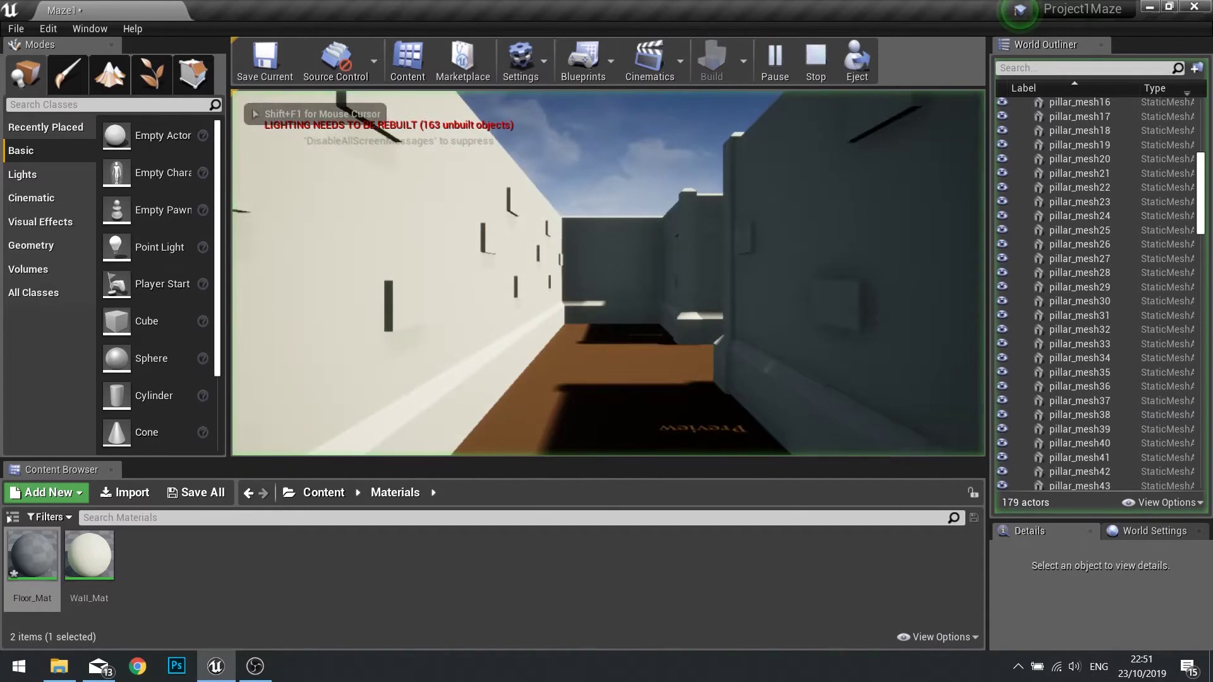
{"action": "key", "text": "w"}
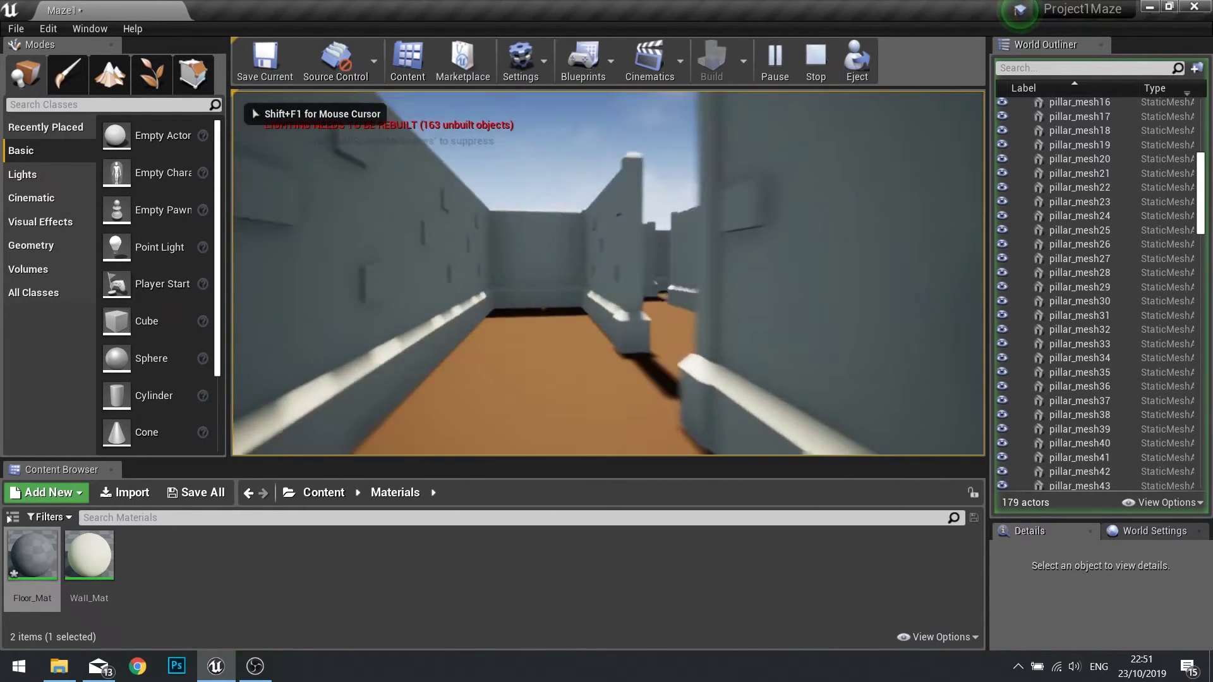
{"action": "key", "text": "w"}
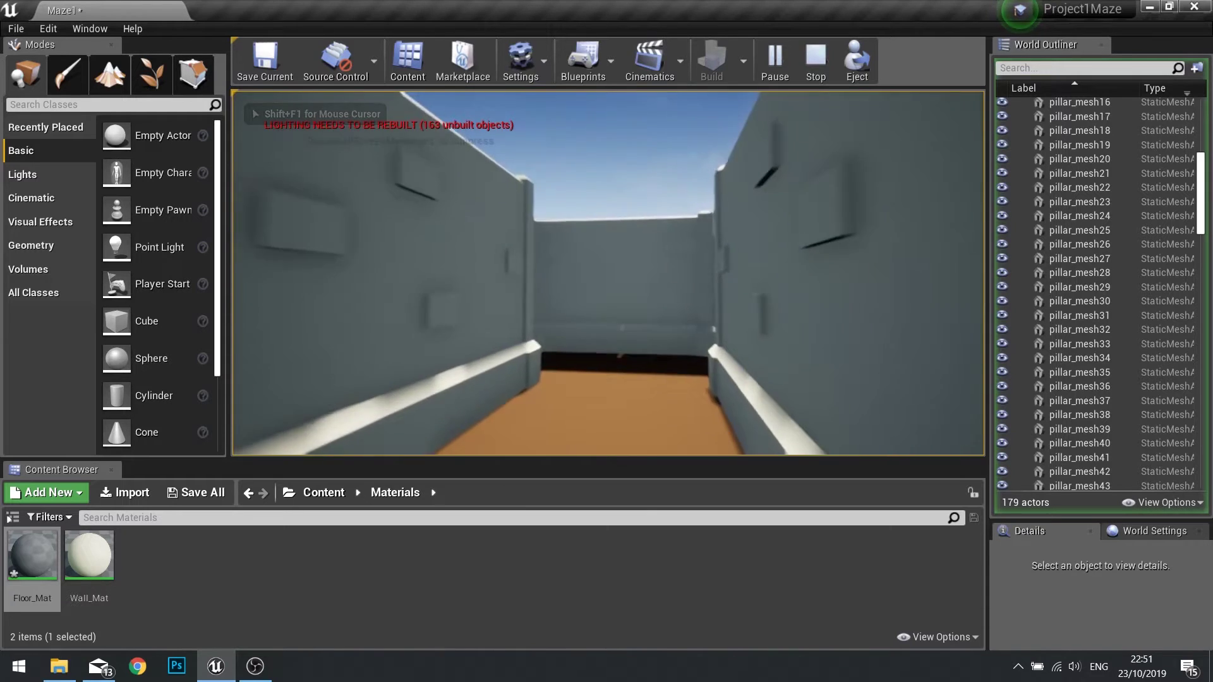
{"action": "key", "text": "w"}
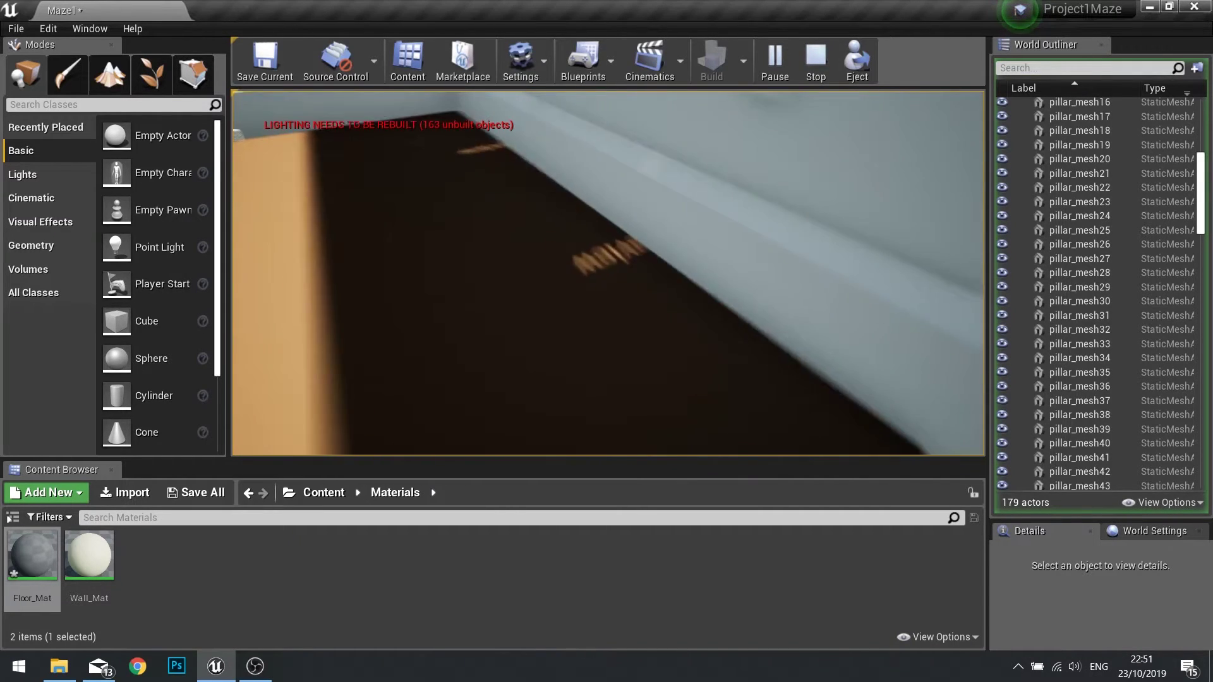
{"action": "key", "text": "w"}
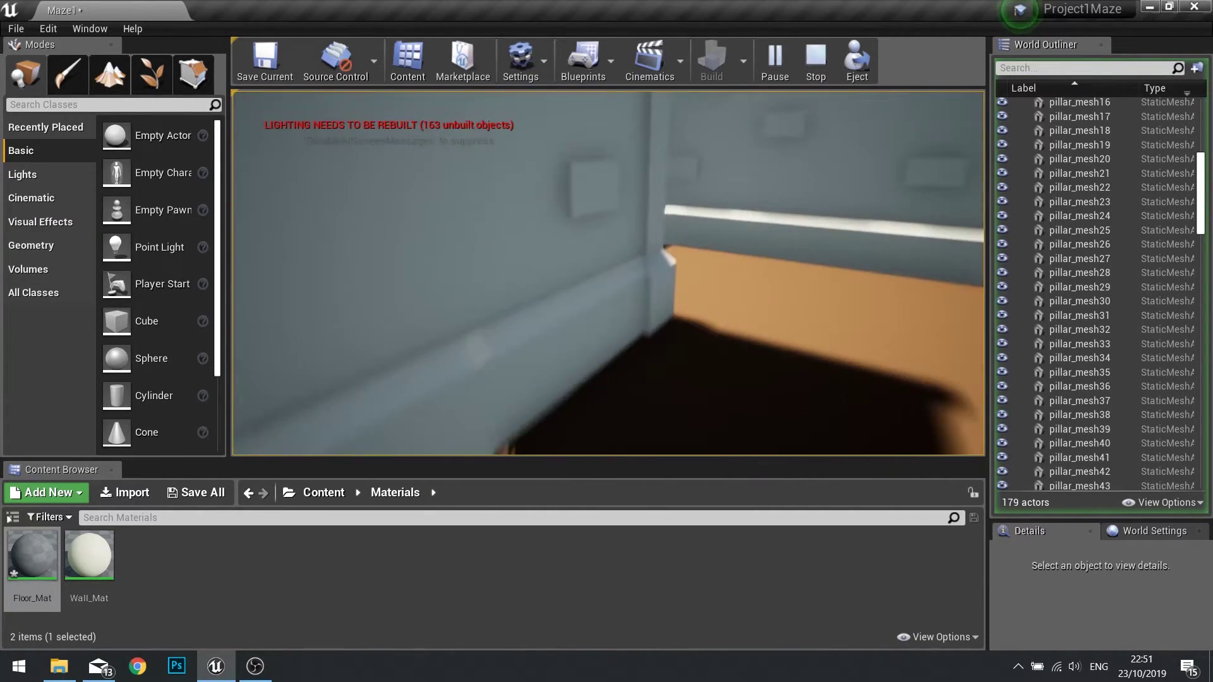
{"action": "key", "text": "w"}
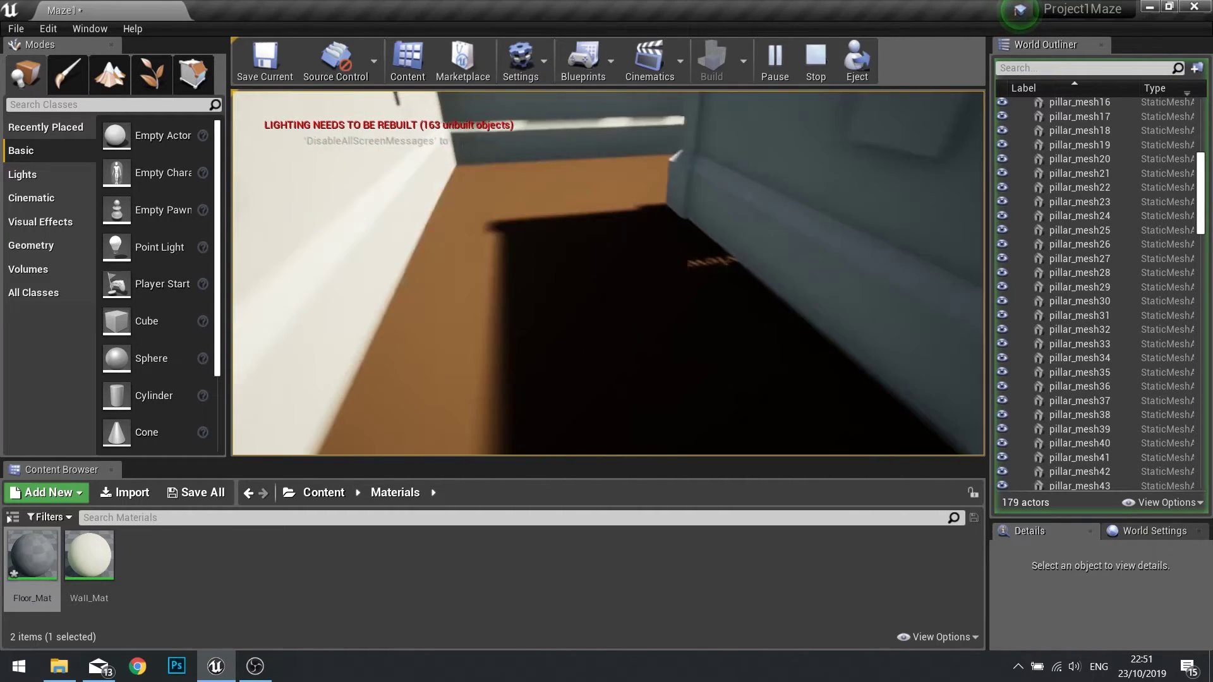
{"action": "key", "text": "w"}
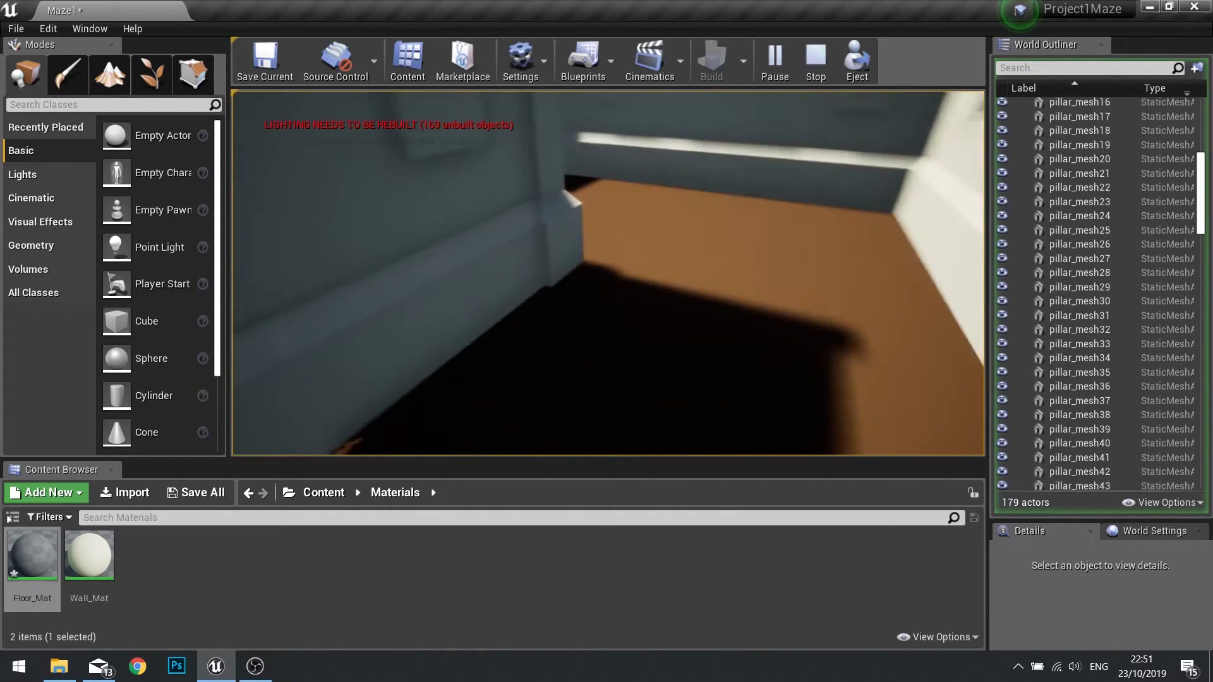
{"action": "key", "text": "w"}
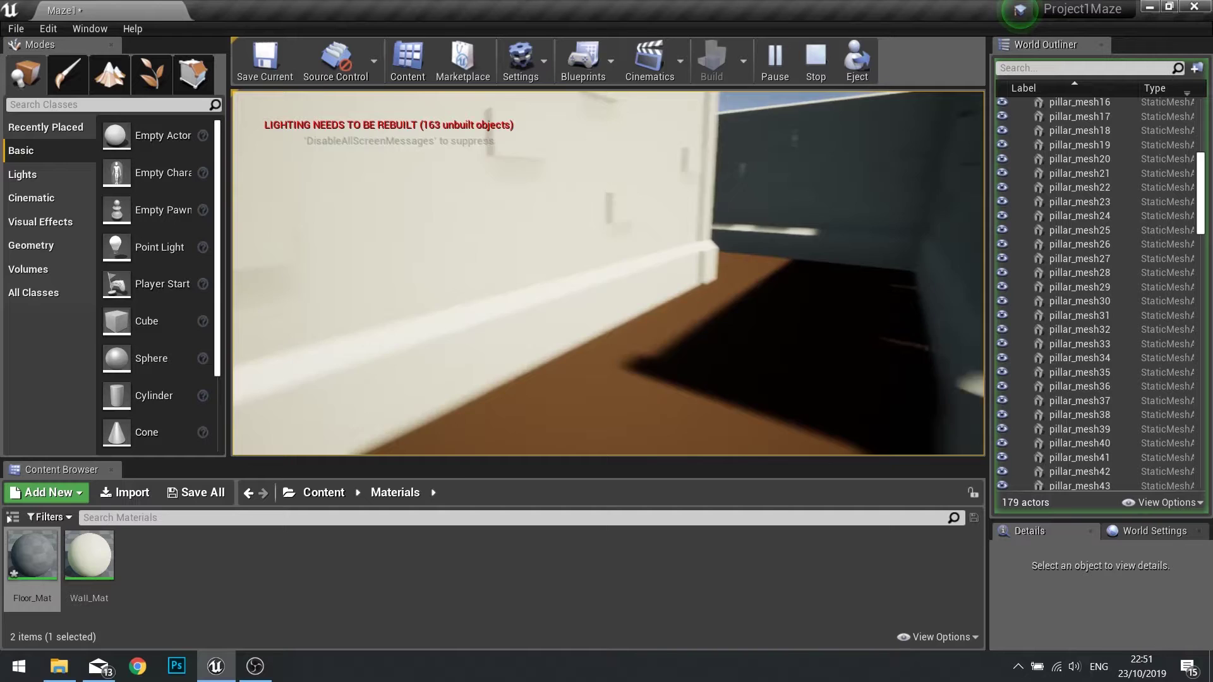
{"action": "key", "text": "w"}
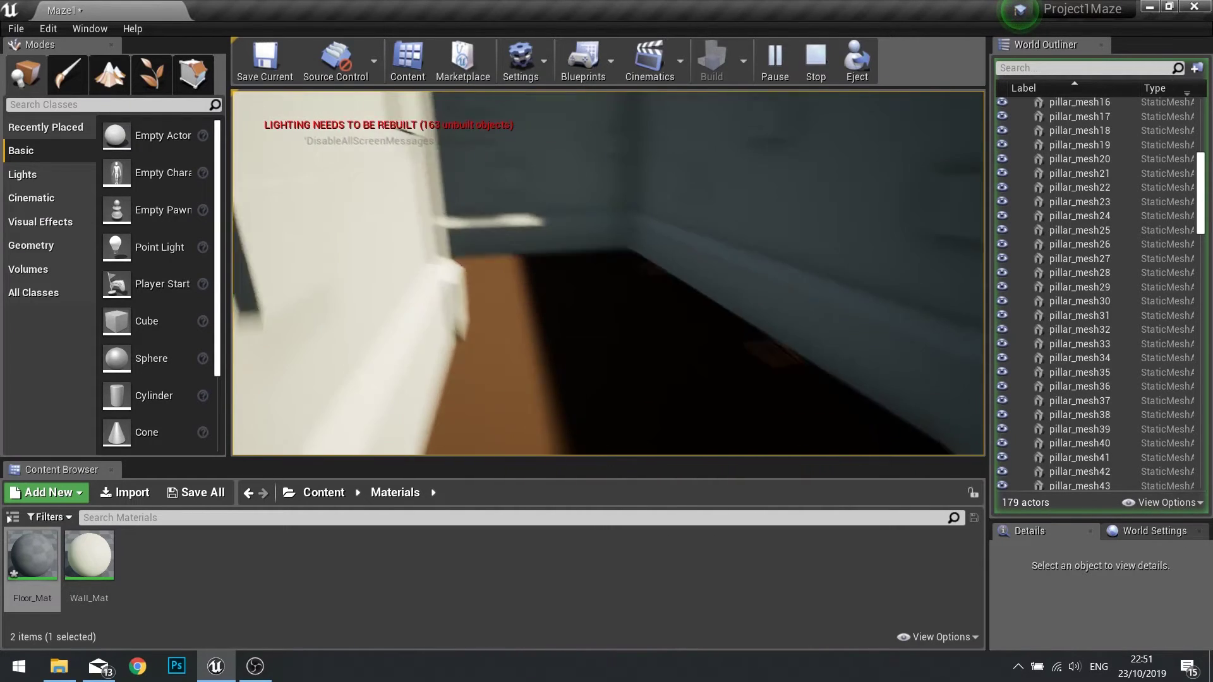
{"action": "key", "text": "w"}
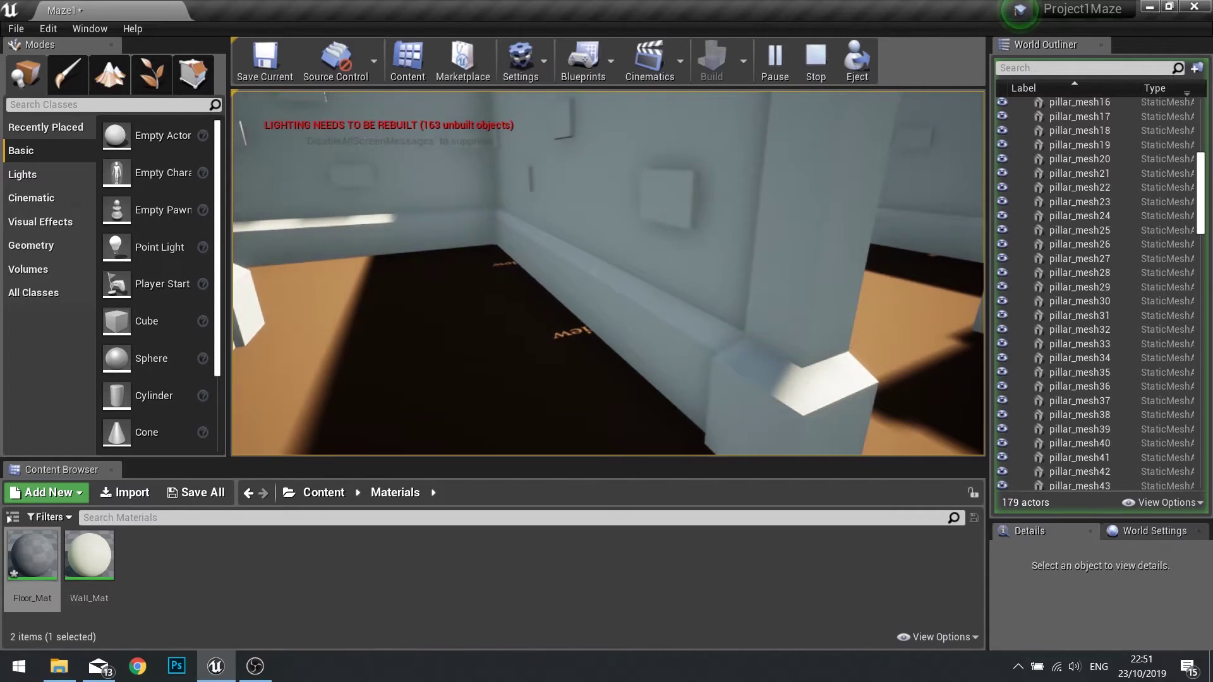
{"action": "key", "text": "s"}
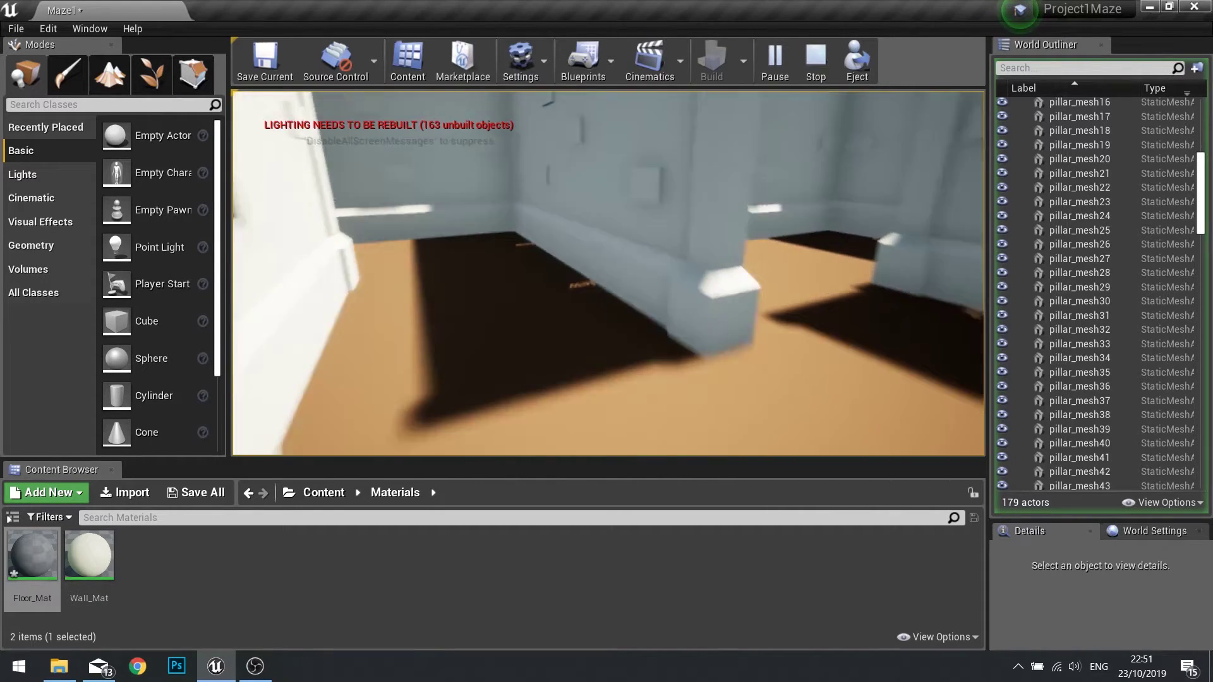
{"action": "key", "text": "Escape"}
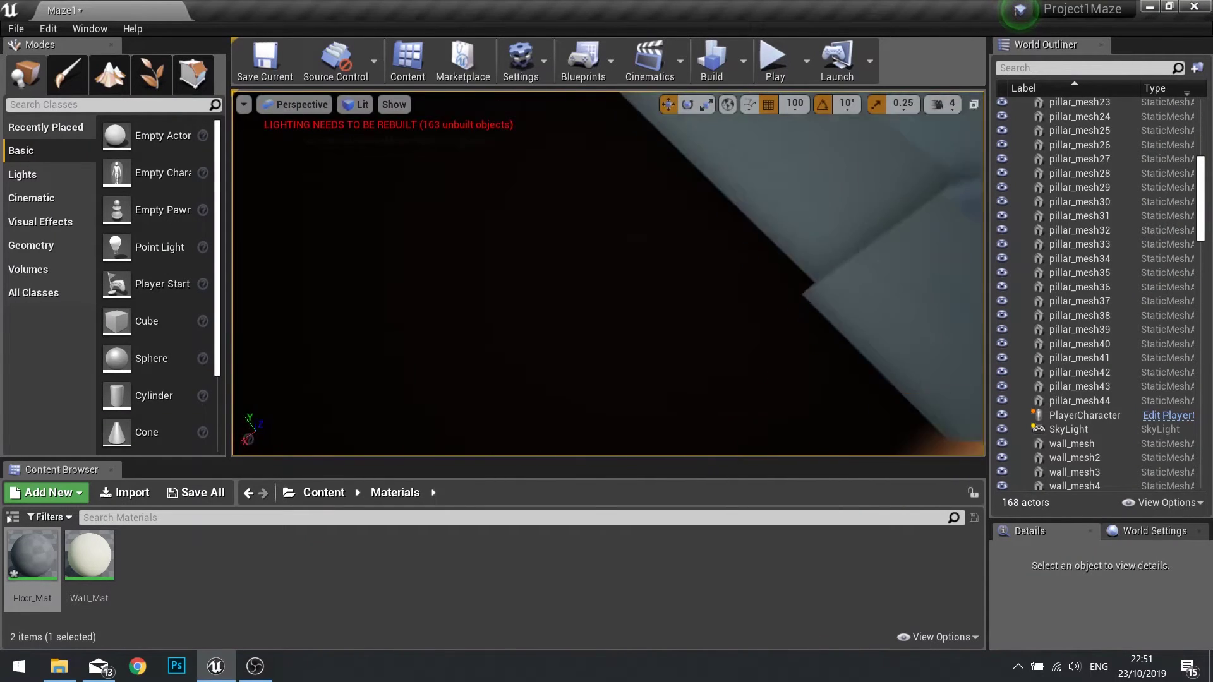
Step: Build only the lighting for the Maze1 level
{"action": "left_click", "coordinate": [742, 59]}
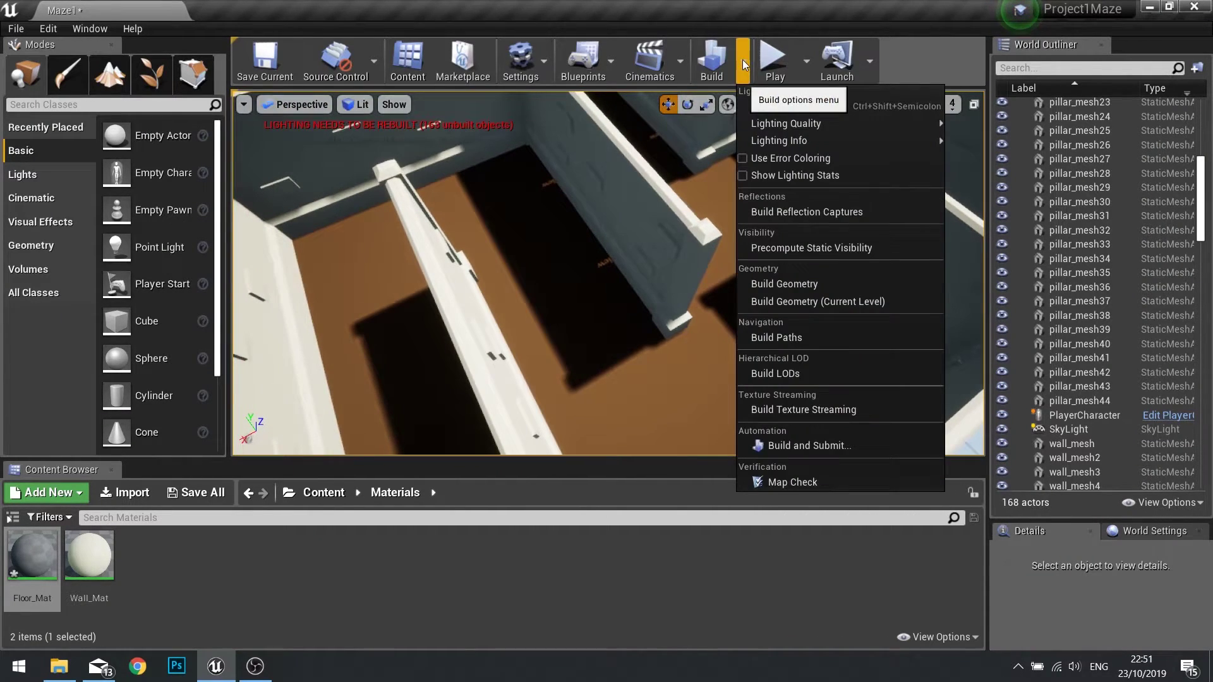
{"action": "left_click", "coordinate": [775, 104]}
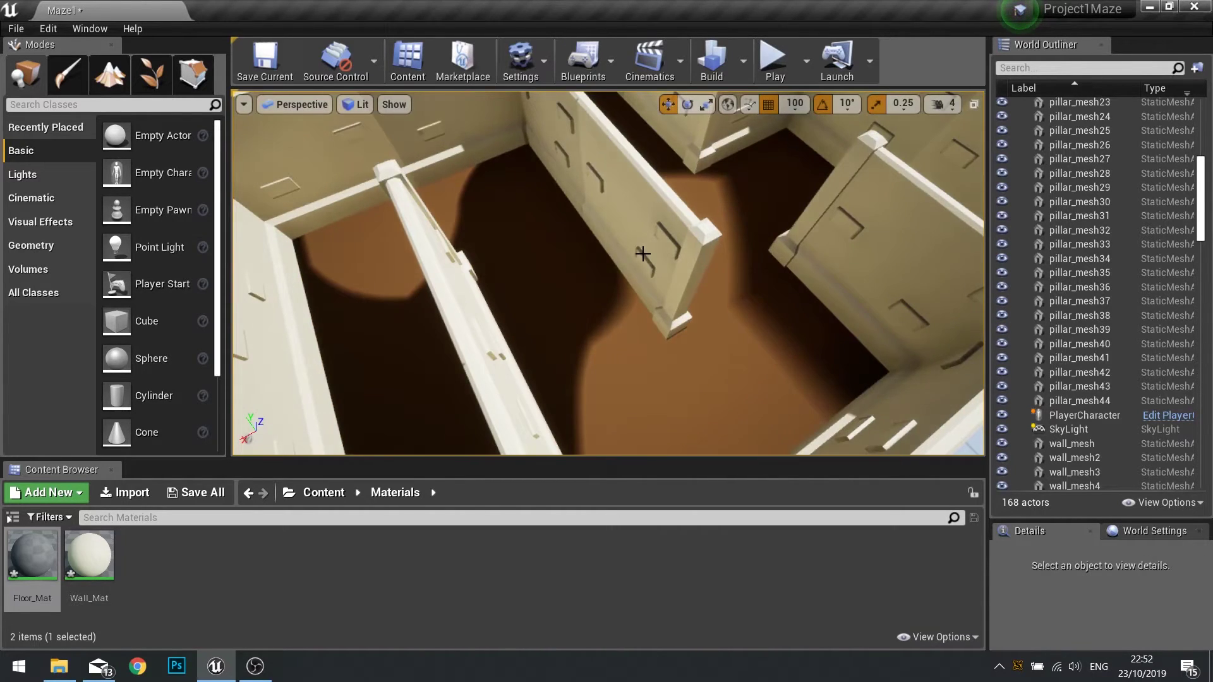
{"action": "right_click_drag", "start_coordinate": [606, 299], "coordinate": [727, 156]}
Step: Play the level again to inspect the maze's walls and floor under the built lighting, end the session and view the maze from above
{"action": "left_click", "coordinate": [771, 64]}
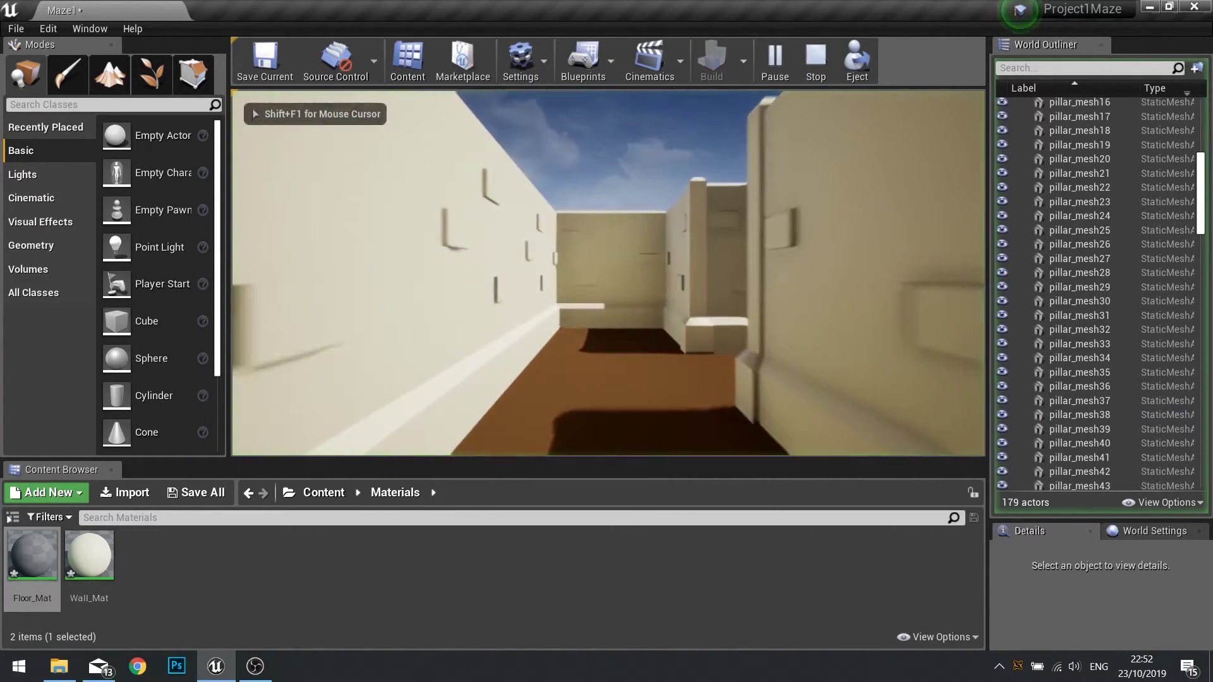
{"action": "key", "text": "w"}
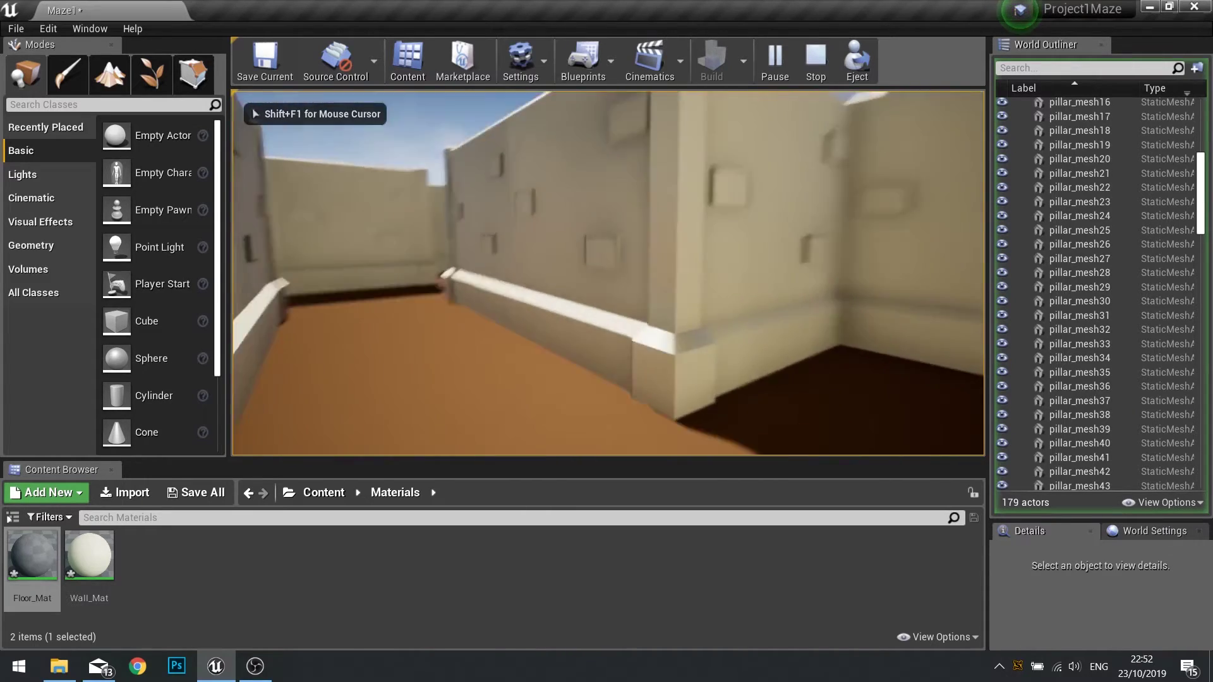
{"action": "key", "text": "w"}
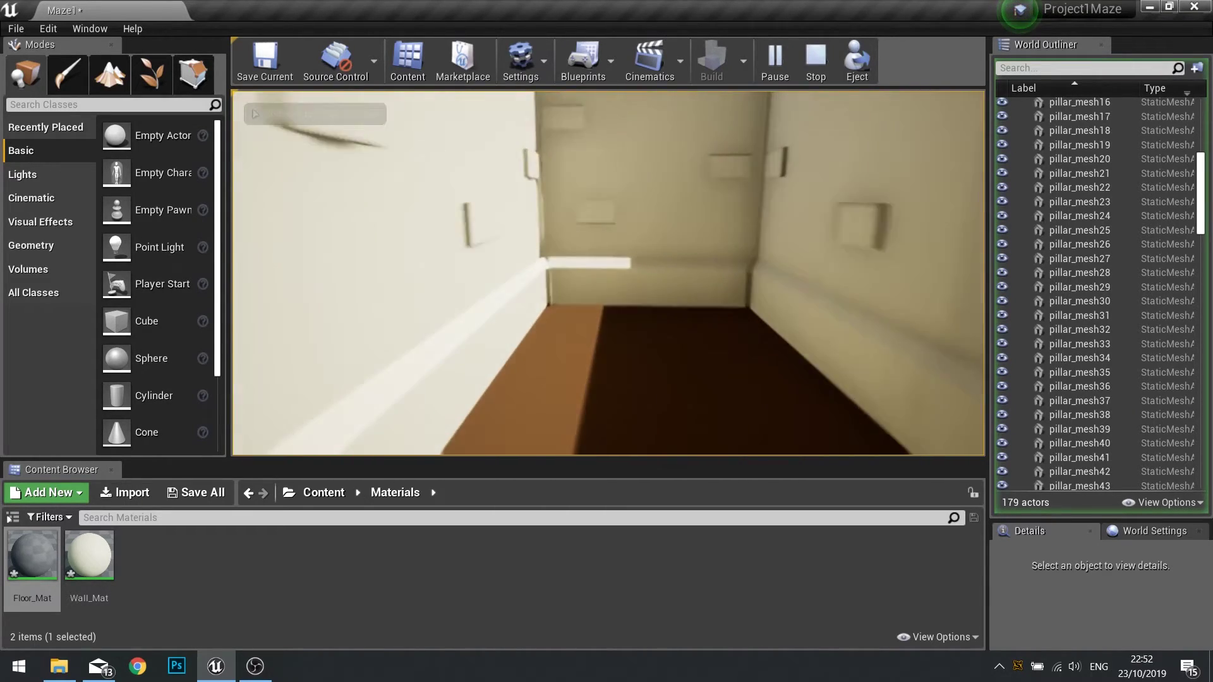
{"action": "key", "text": "w"}
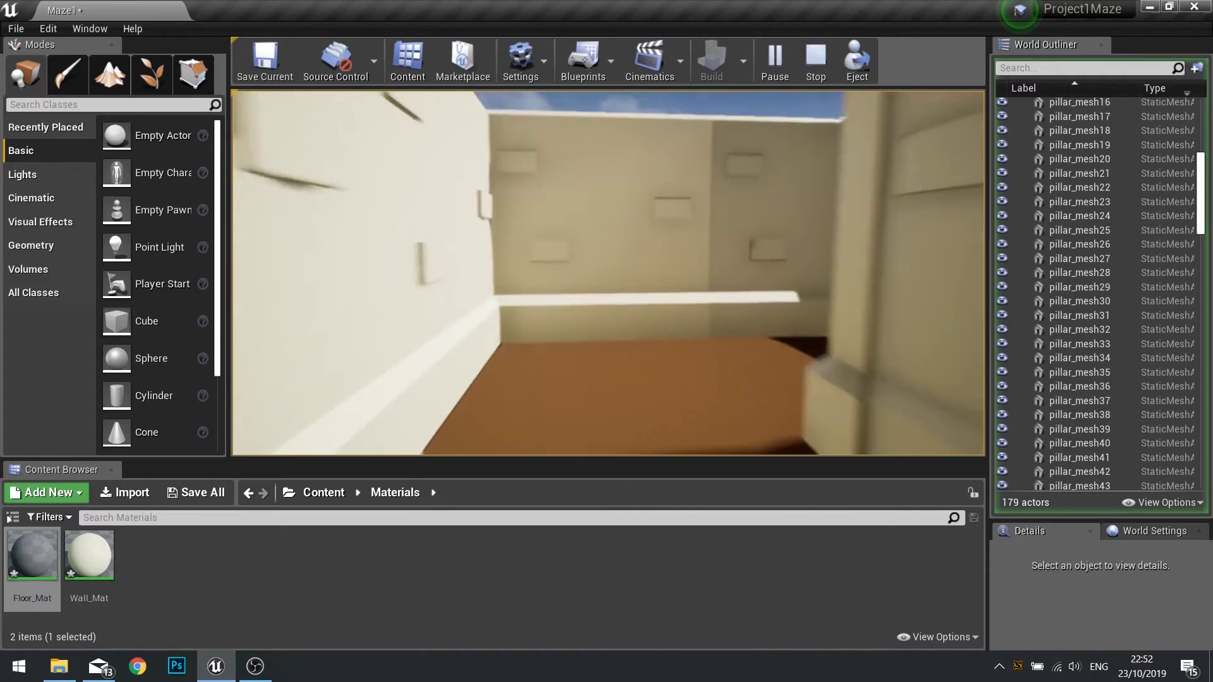
{"action": "key", "text": "w"}
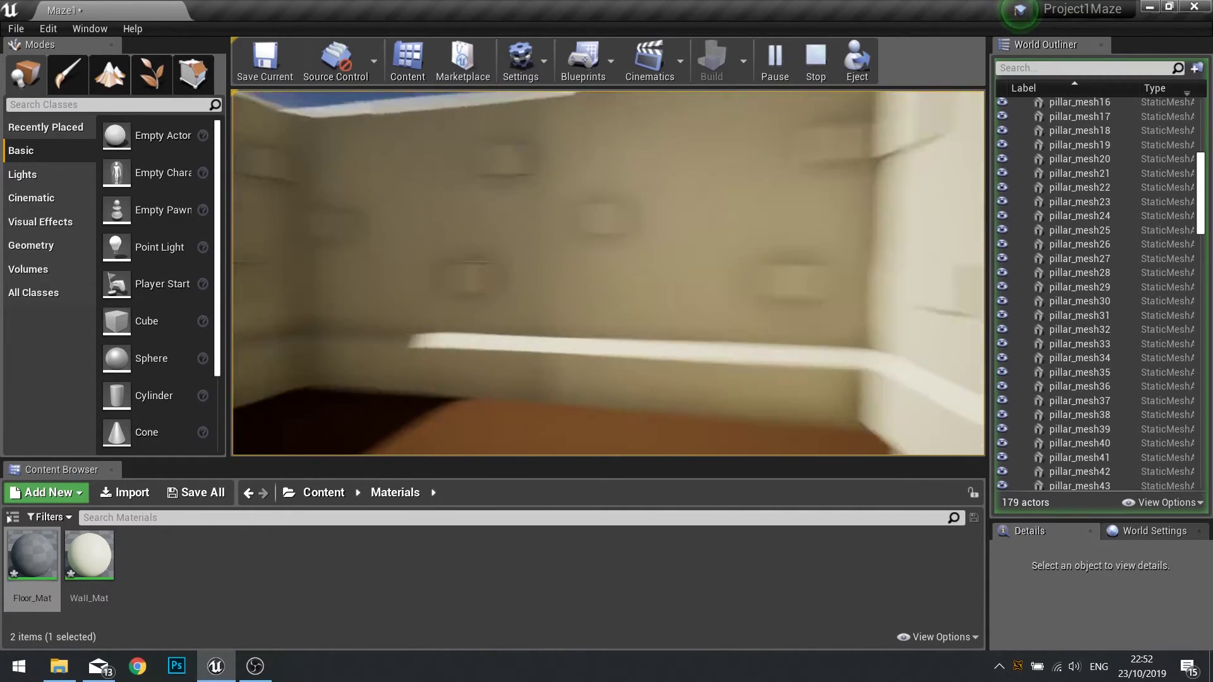
{"action": "key", "text": "w"}
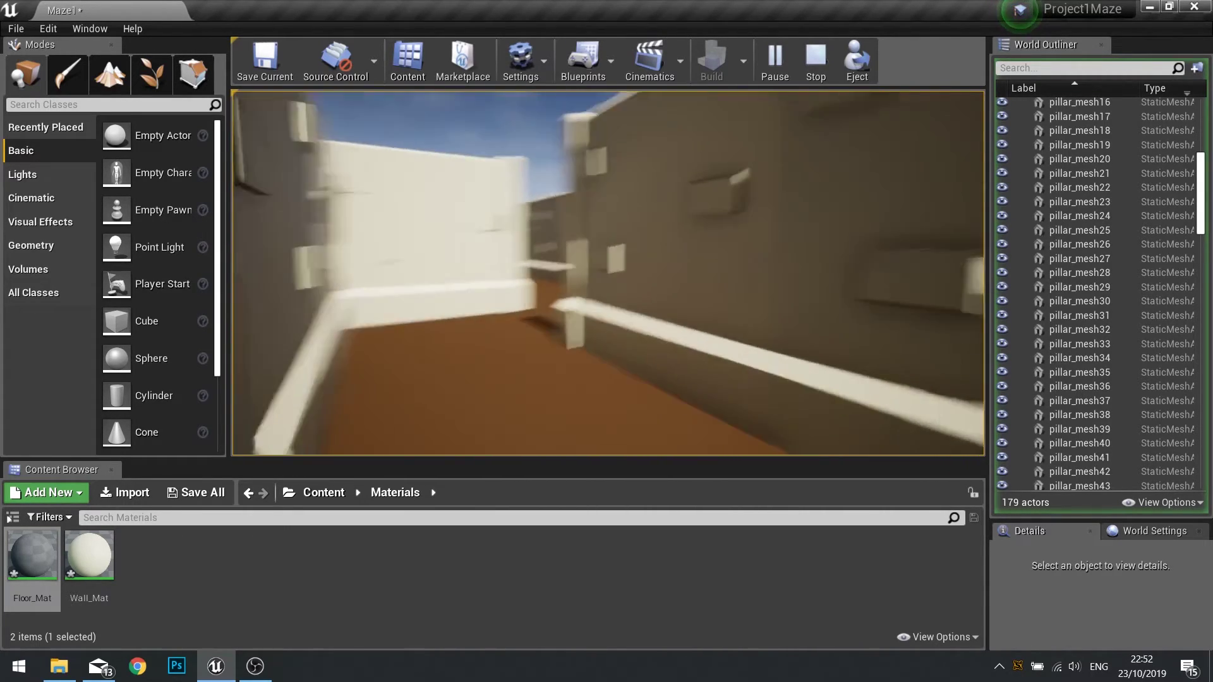
{"action": "key", "text": "Escape"}
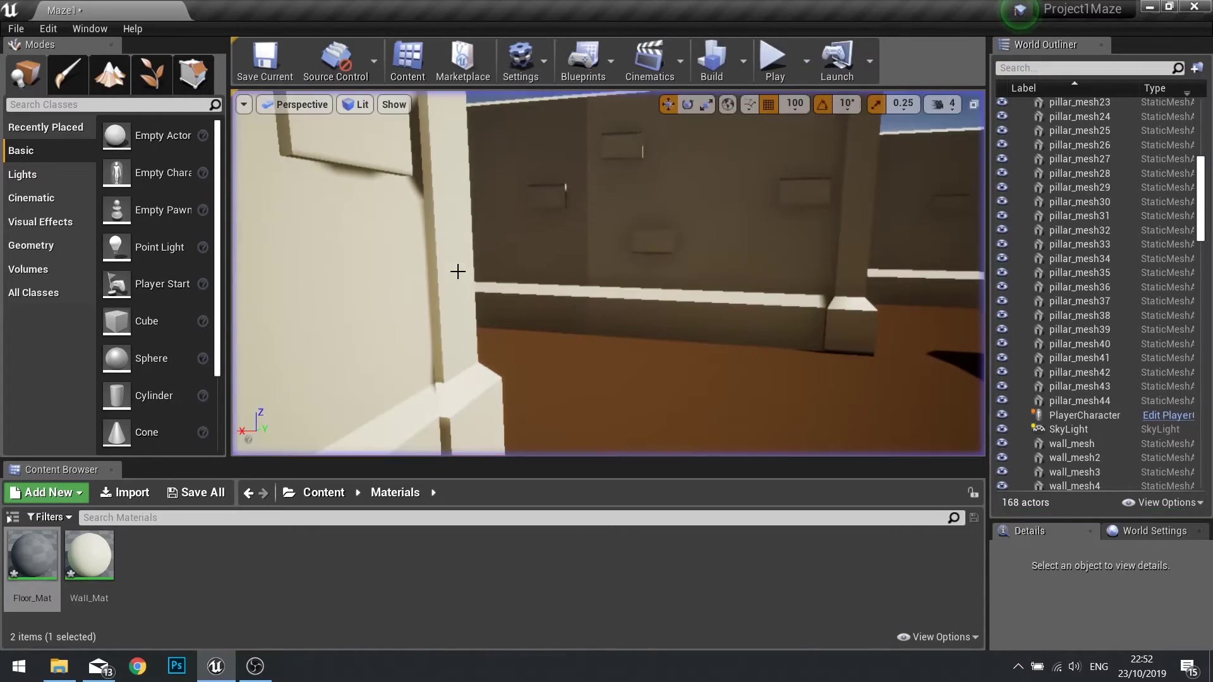
{"action": "right_click_drag", "start_coordinate": [641, 295], "coordinate": [603, 217]}
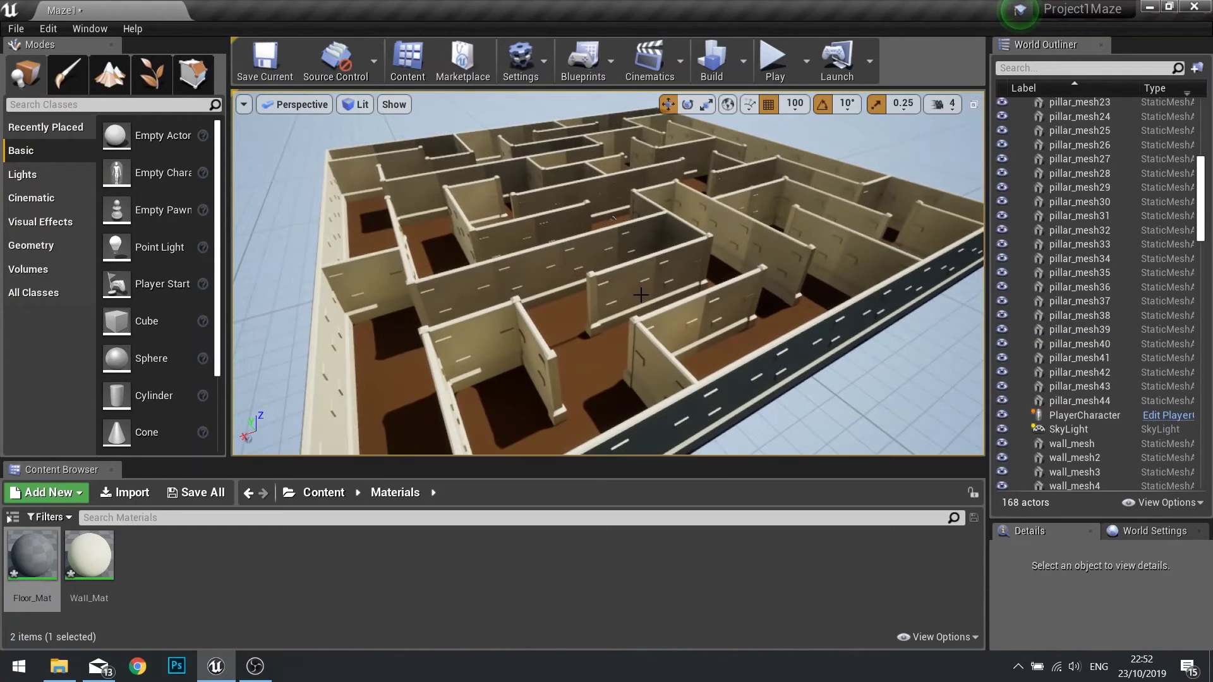